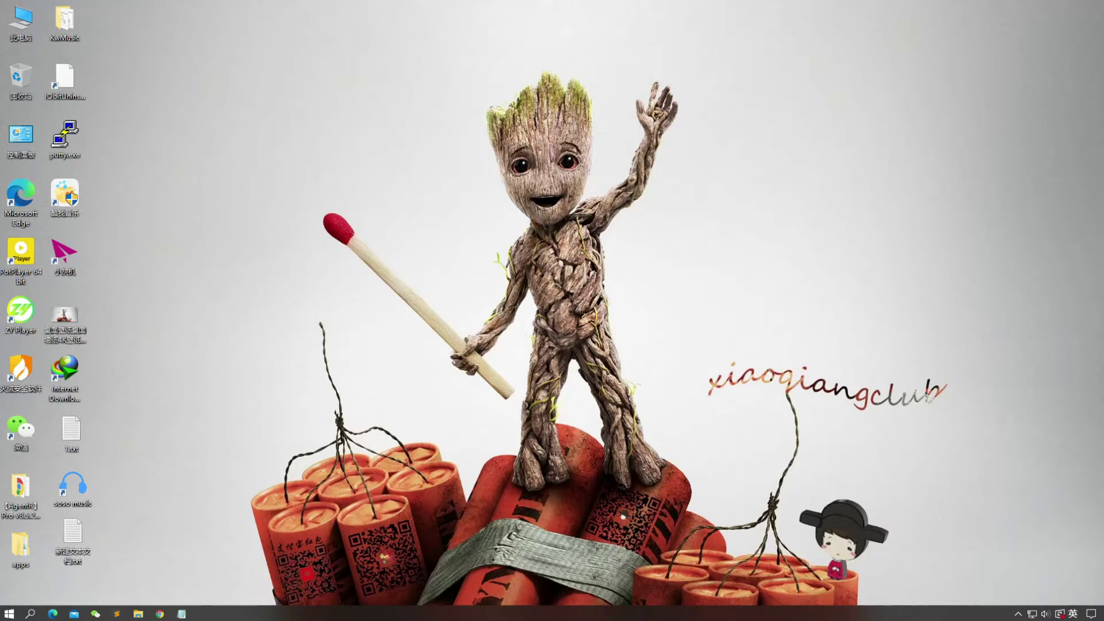
Step: Bring up WeChat and open the 开心咘噜咘噜 official account's message page
{"action": "key", "text": "ctrl+alt+w"}
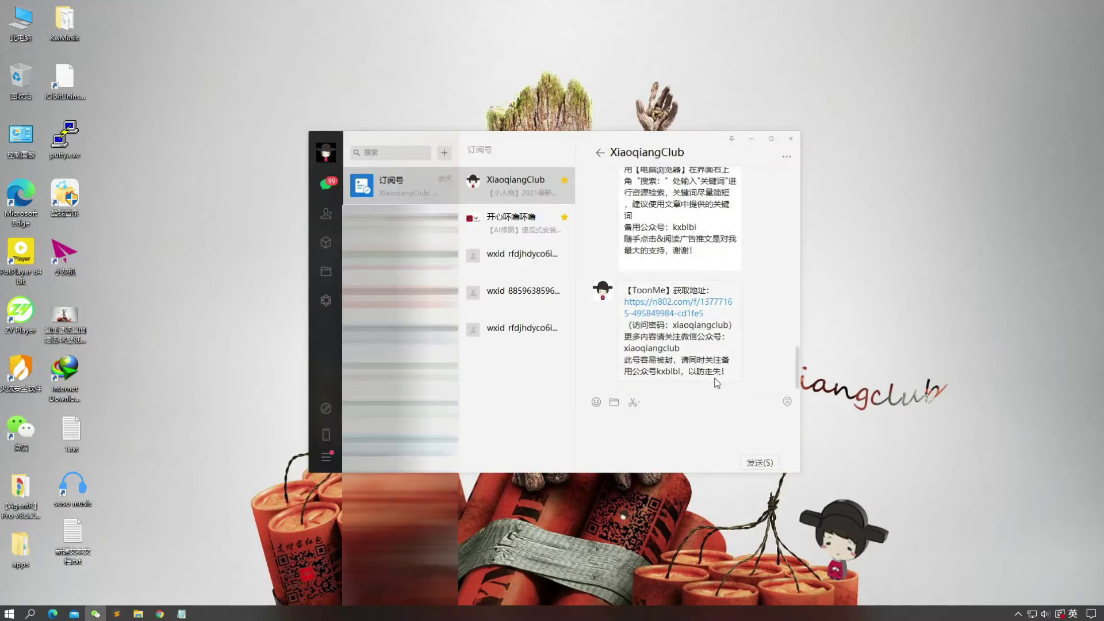
{"action": "left_click", "coordinate": [541, 224]}
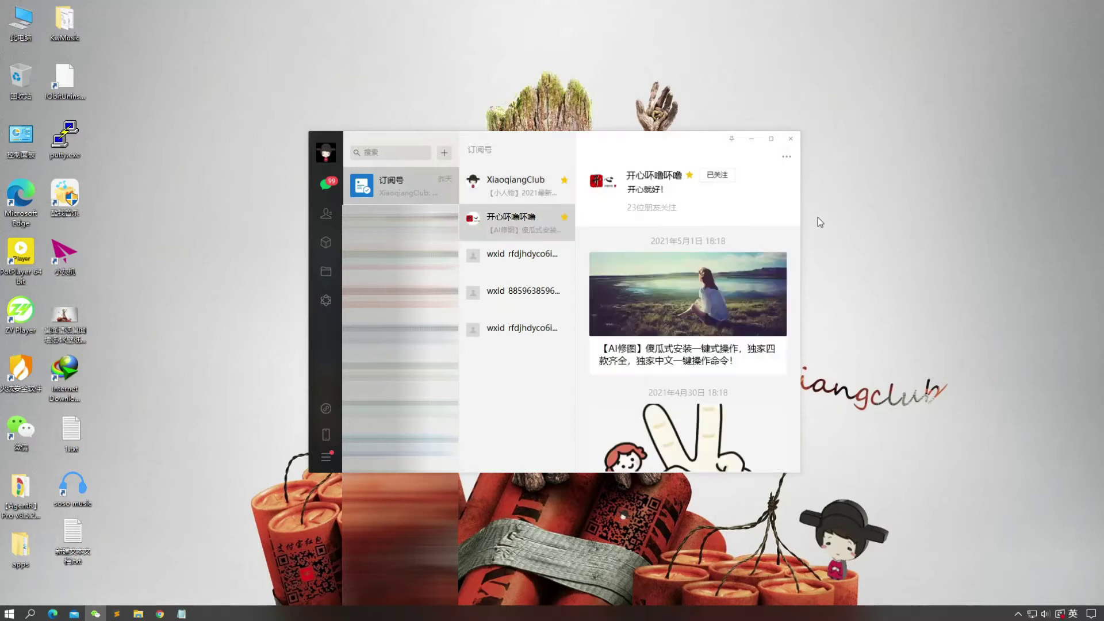
{"action": "left_click", "coordinate": [786, 156]}
{"action": "left_click", "coordinate": [790, 178]}
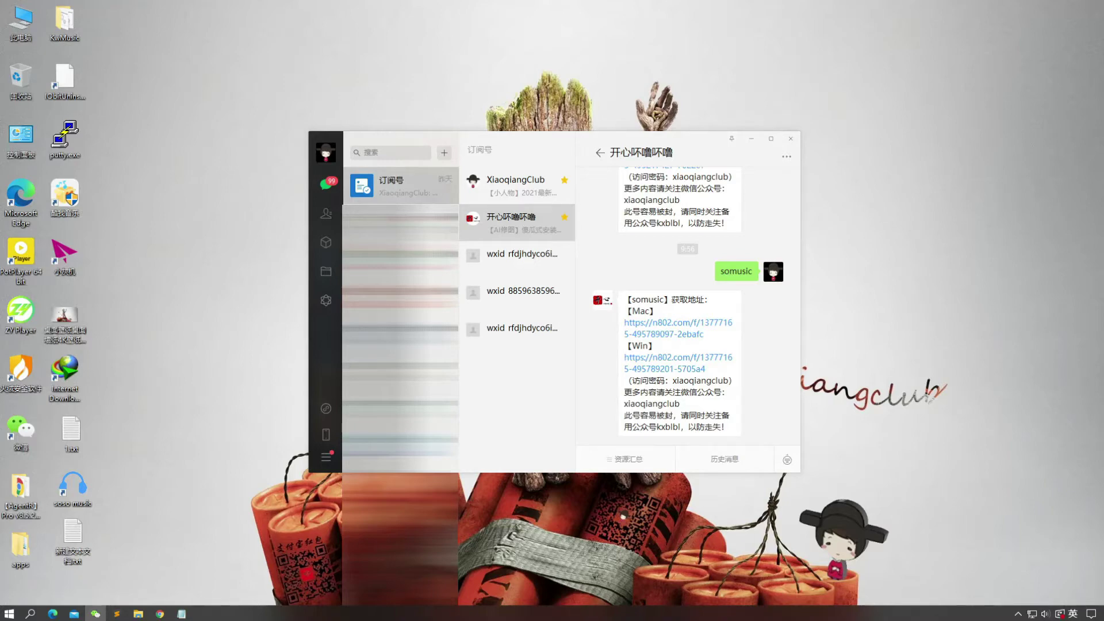
{"action": "left_click", "coordinate": [787, 460]}
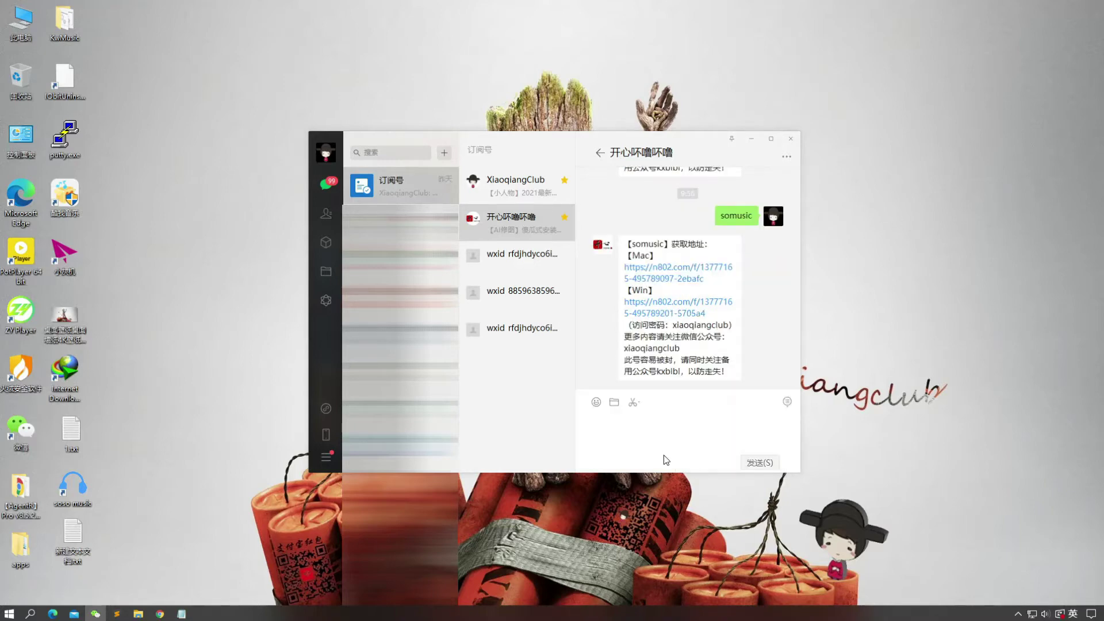
Step: Switch to pinyin input and send the message 容易 to the account
{"action": "type", "text": "d"}
{"action": "key", "text": "BackSpace"}
{"action": "key", "text": "shift"}
{"action": "type", "text": "d"}
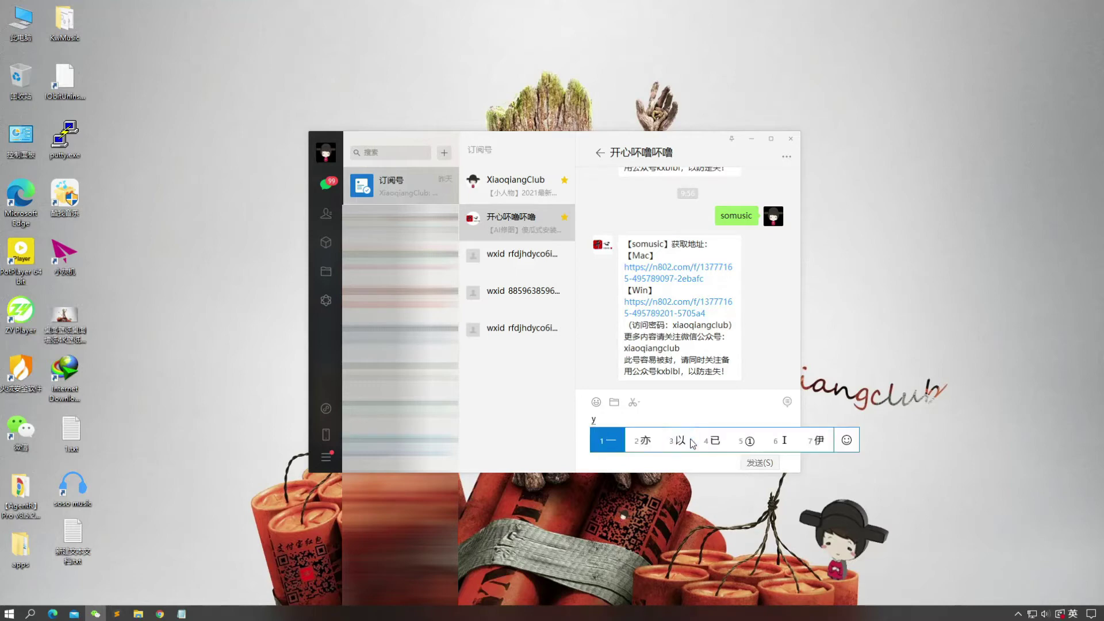
{"action": "key", "text": "Escape"}
{"action": "type", "text": "rp"}
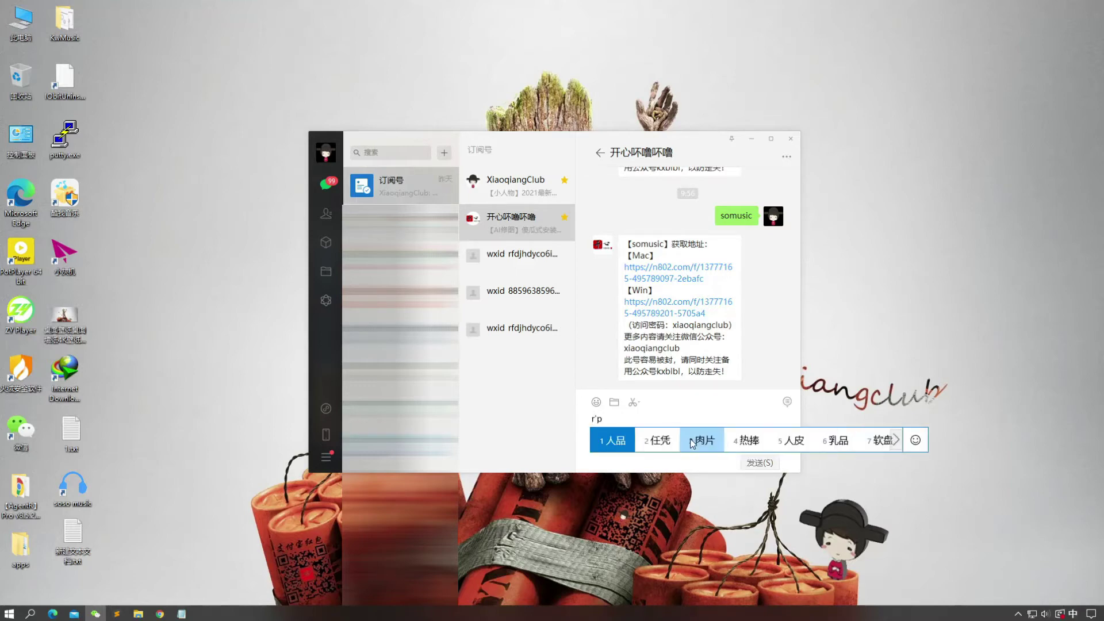
{"action": "key", "text": "BackSpace"}
{"action": "type", "text": "ongrong"}
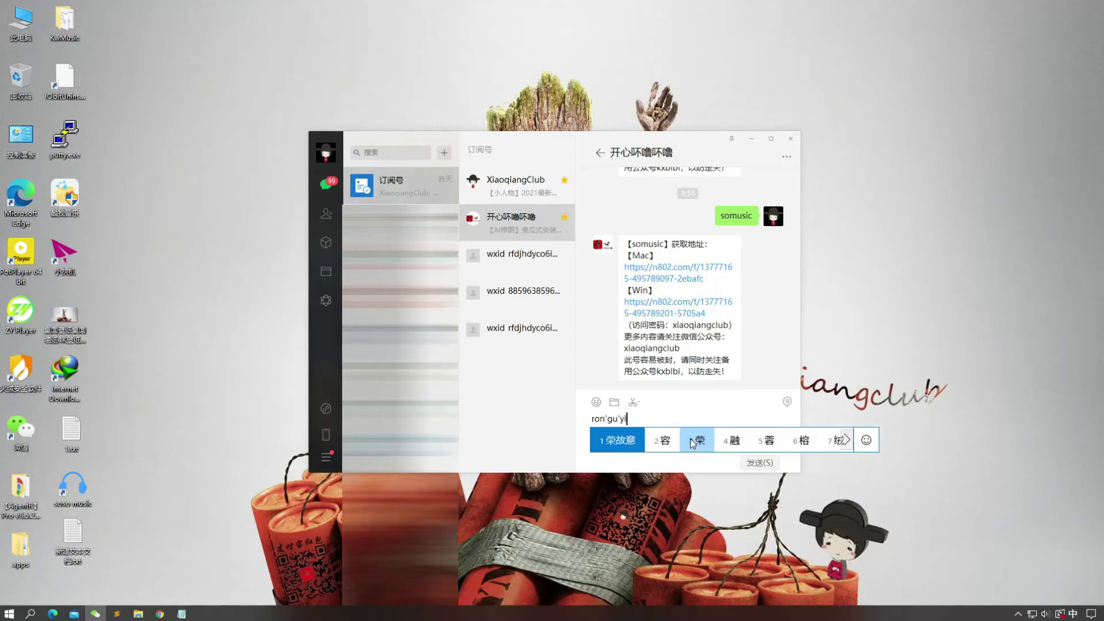
{"action": "key", "text": "BackSpace"}
{"action": "key", "text": "BackSpace"}
{"action": "key", "text": "BackSpace"}
{"action": "key", "text": "BackSpace"}
{"action": "key", "text": "BackSpace"}
{"action": "key", "text": "BackSpace"}
{"action": "key", "text": "BackSpace"}
{"action": "key", "text": "BackSpace"}
{"action": "type", "text": "rongyi"}
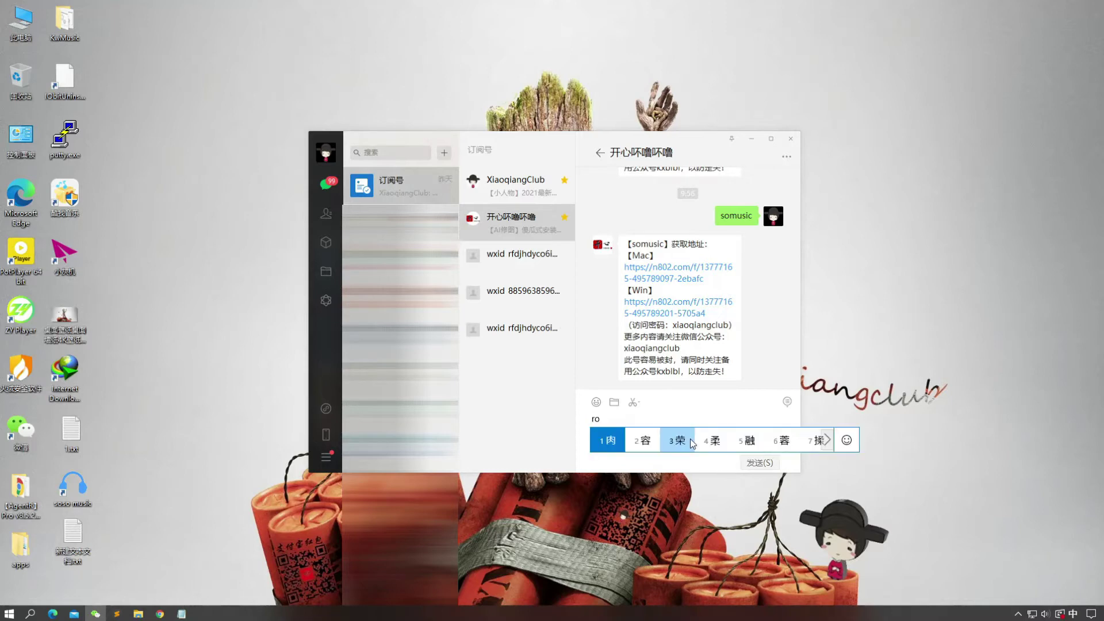
{"action": "key", "text": "space"}
{"action": "key", "text": "Return"}
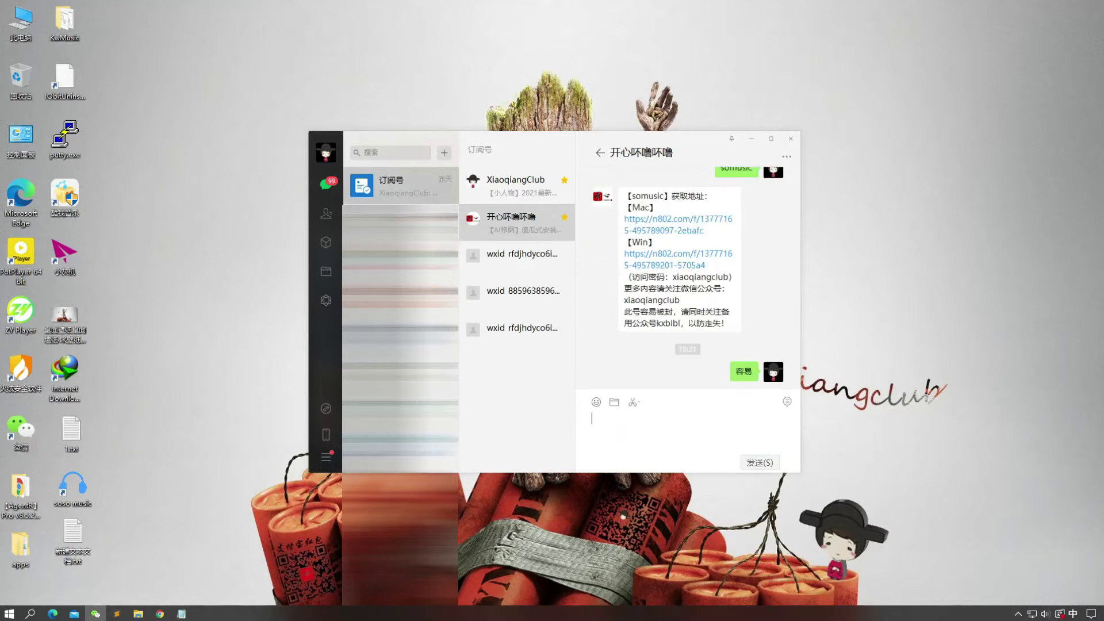
Step: Send the keyword 易共享 to receive the download link
{"action": "type", "text": "yi"}
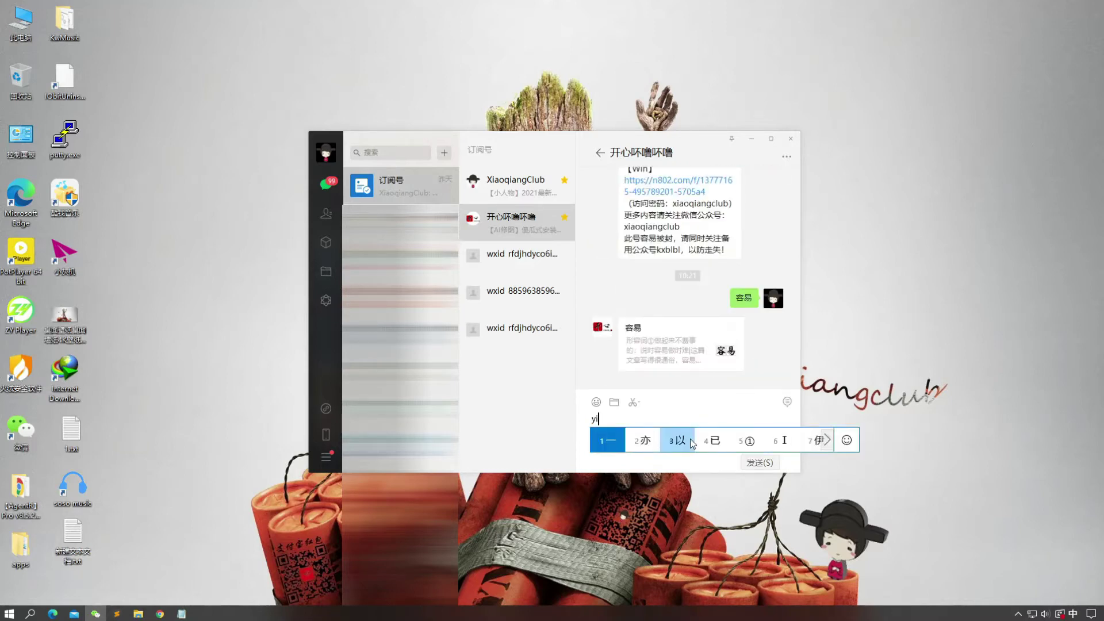
{"action": "key", "text": "space"}
{"action": "type", "text": "gongxiang"}
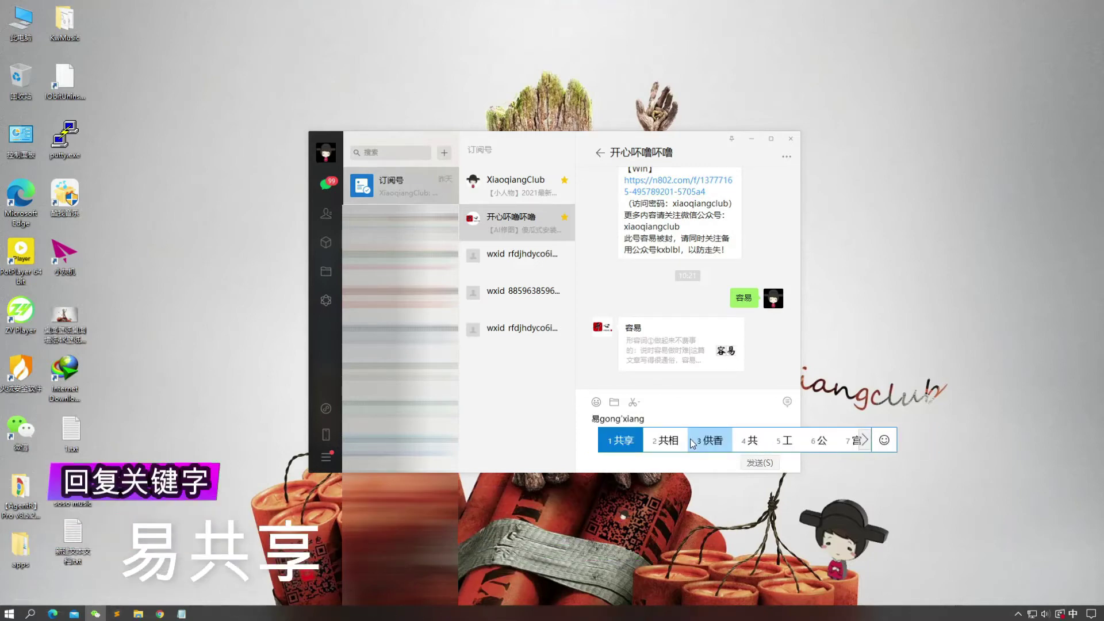
{"action": "key", "text": "space"}
{"action": "key", "text": "Return"}
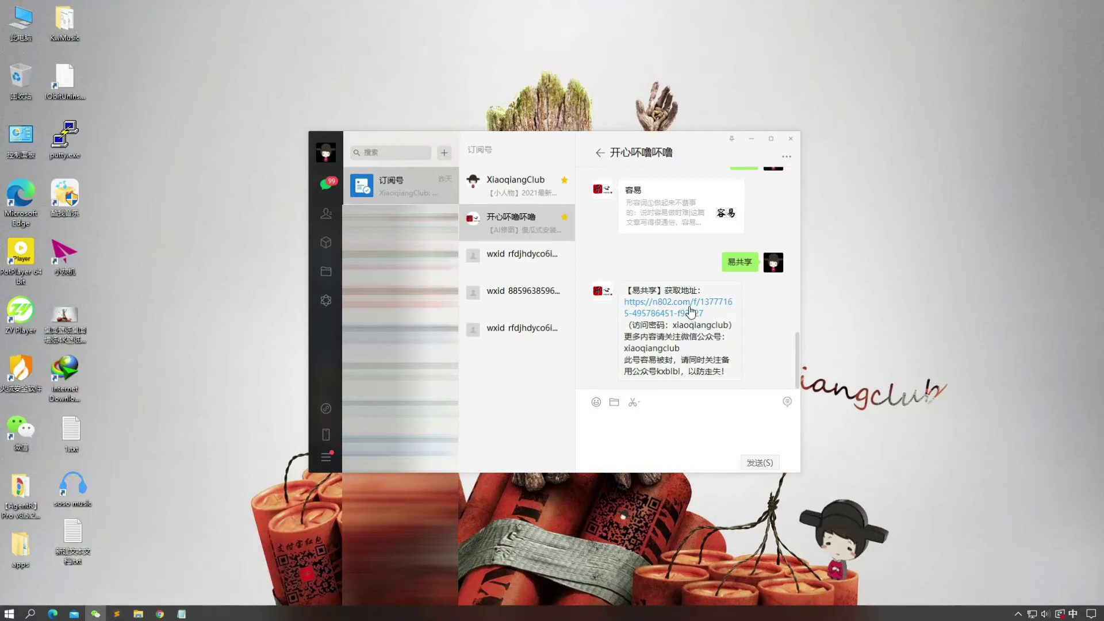
Step: Open the 易共享 download link in Chrome and unlock it with the saved access password
{"action": "left_click", "coordinate": [690, 311]}
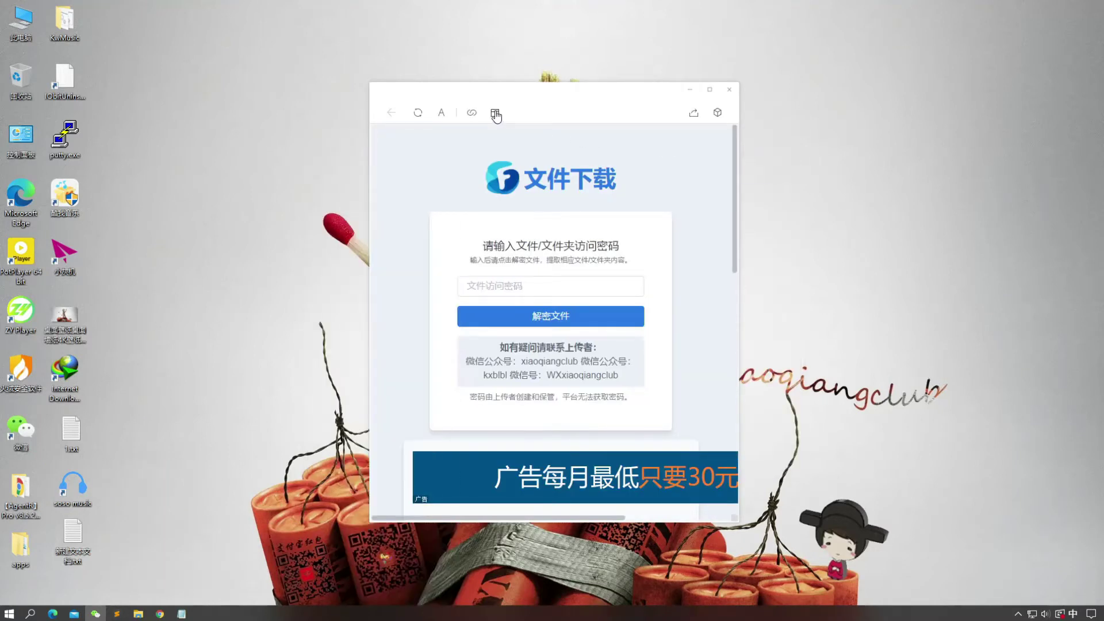
{"action": "left_click", "coordinate": [717, 112]}
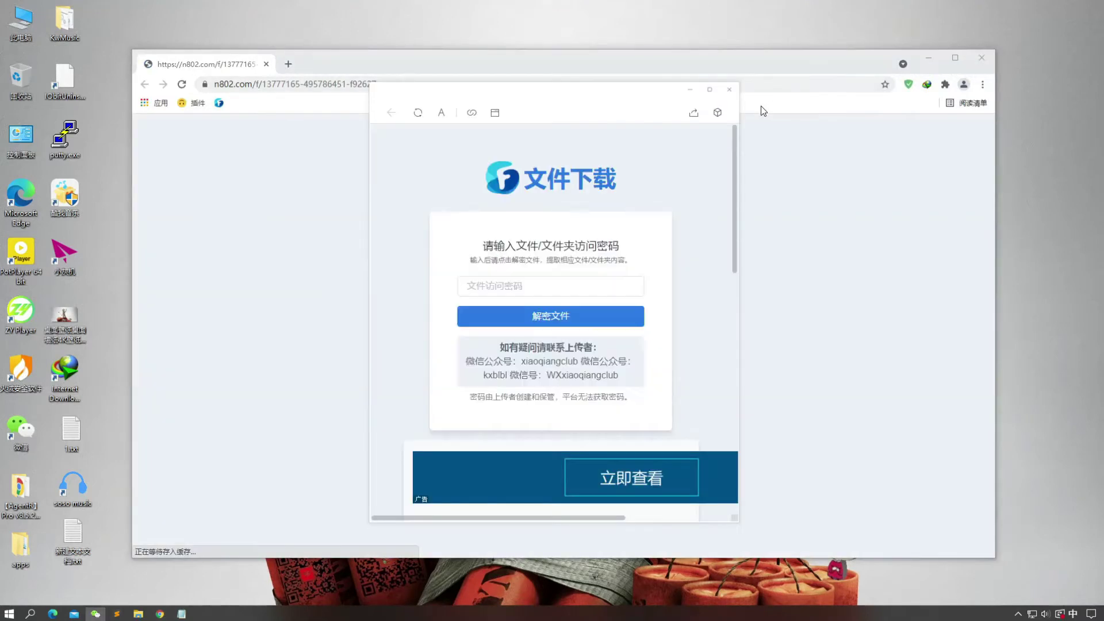
{"action": "left_click", "coordinate": [729, 92]}
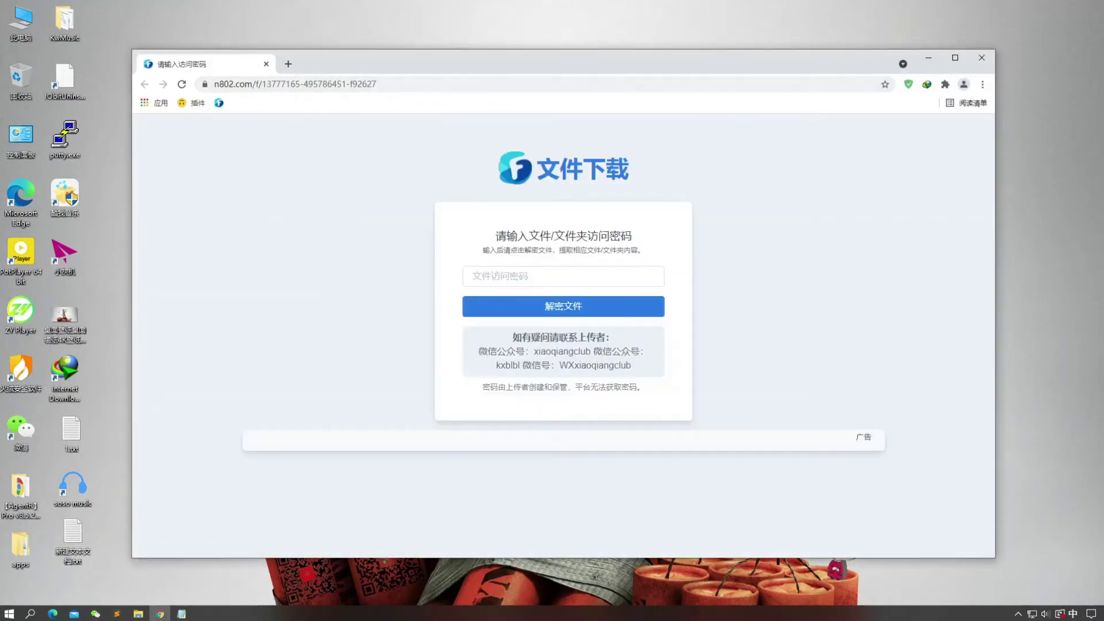
{"action": "left_click", "coordinate": [563, 276]}
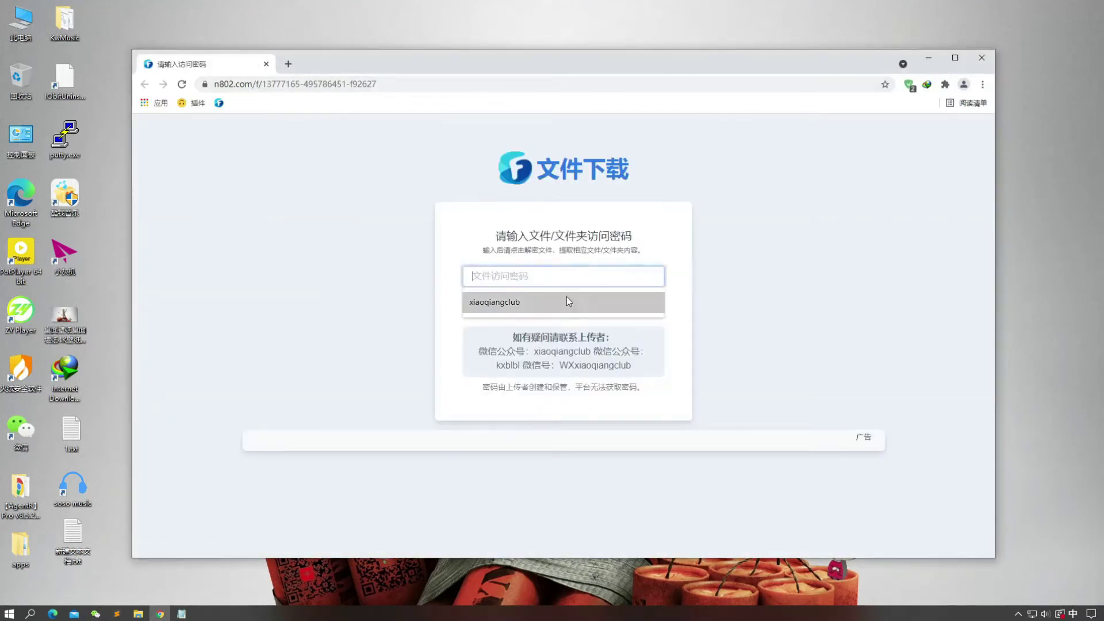
{"action": "left_click", "coordinate": [566, 296]}
{"action": "left_click", "coordinate": [567, 306]}
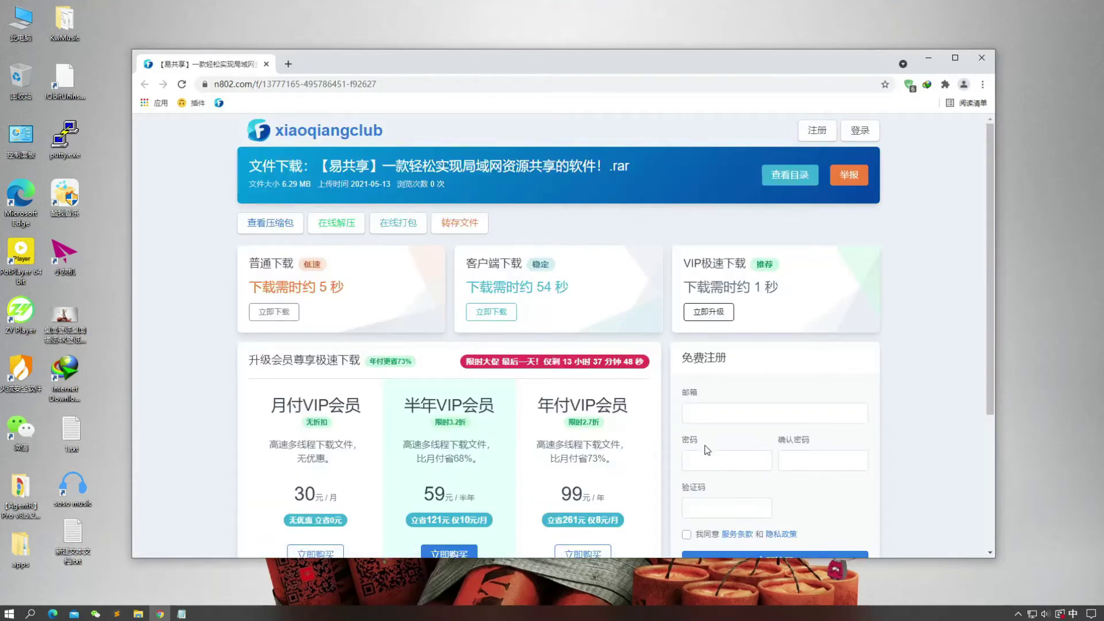
Step: Download the 6.29 MB 【易共享】 .rar archive via normal download and open it
{"action": "left_click", "coordinate": [274, 312]}
{"action": "left_click", "coordinate": [560, 361]}
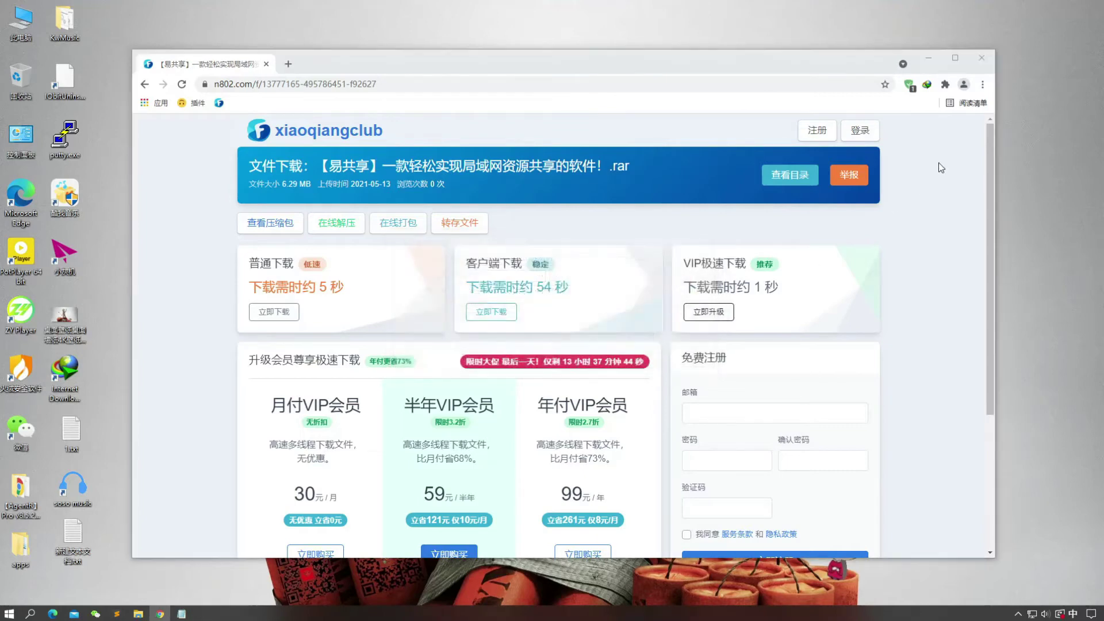
{"action": "left_click", "coordinate": [981, 60]}
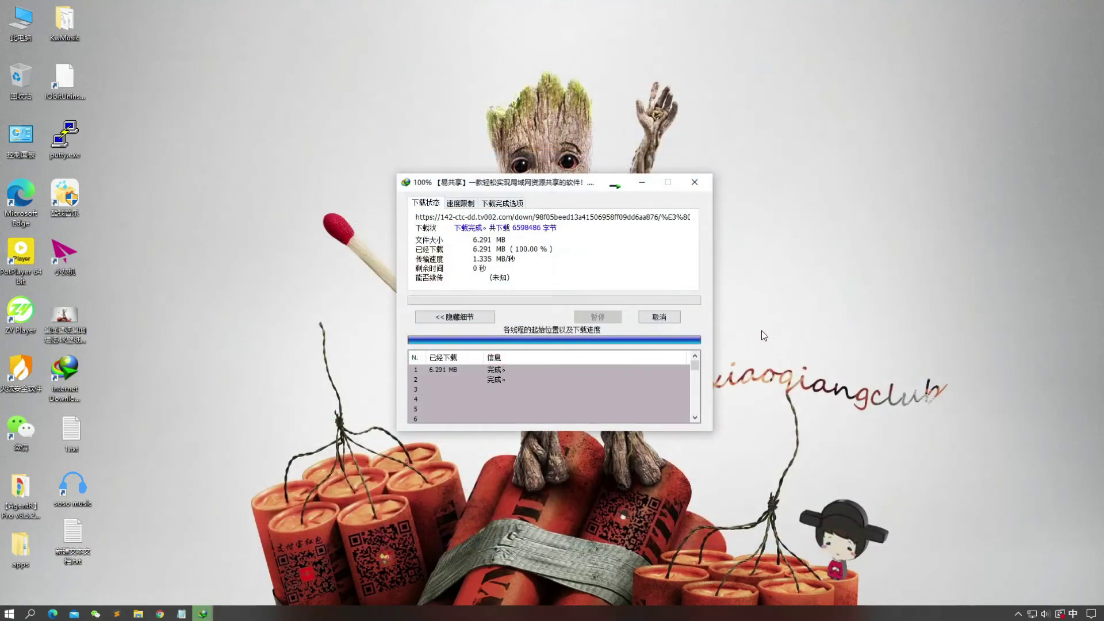
{"action": "left_click", "coordinate": [479, 346]}
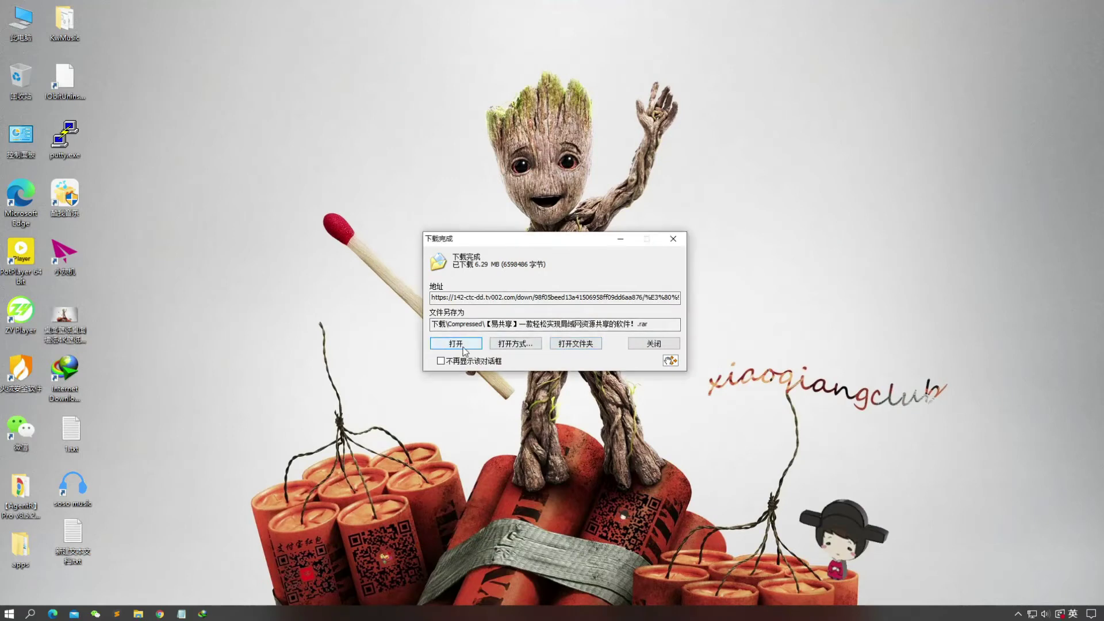
Step: Drag 易共享.exe from the archive onto the desktop, close WinRAR, and launch it
{"action": "left_click", "coordinate": [366, 270]}
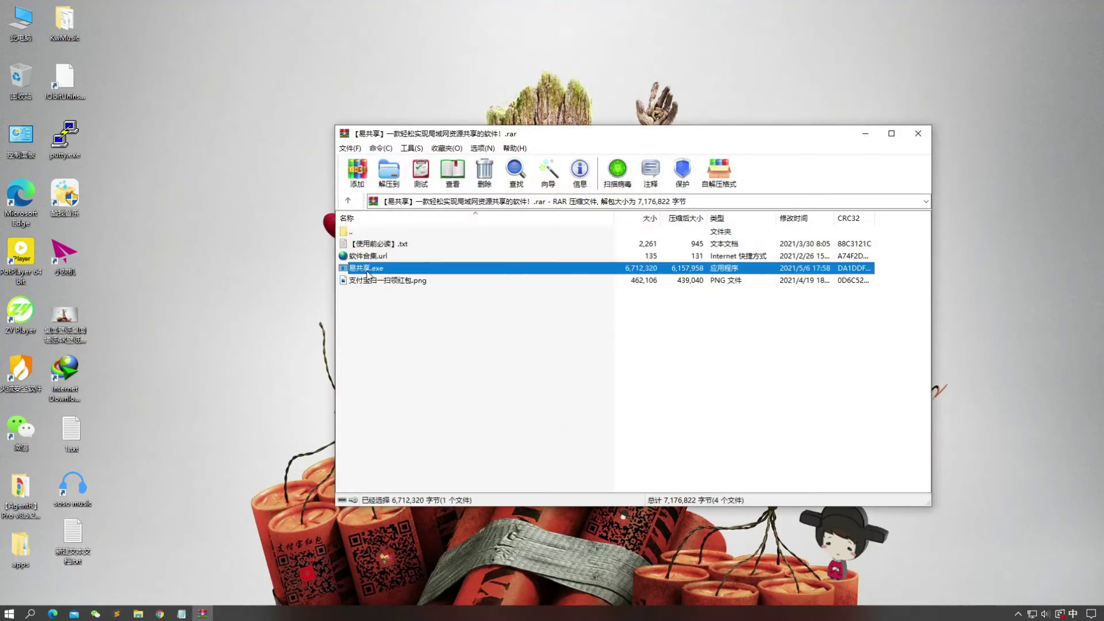
{"action": "left_click_drag", "start_coordinate": [366, 275], "coordinate": [803, 280]}
{"action": "left_click", "coordinate": [918, 133]}
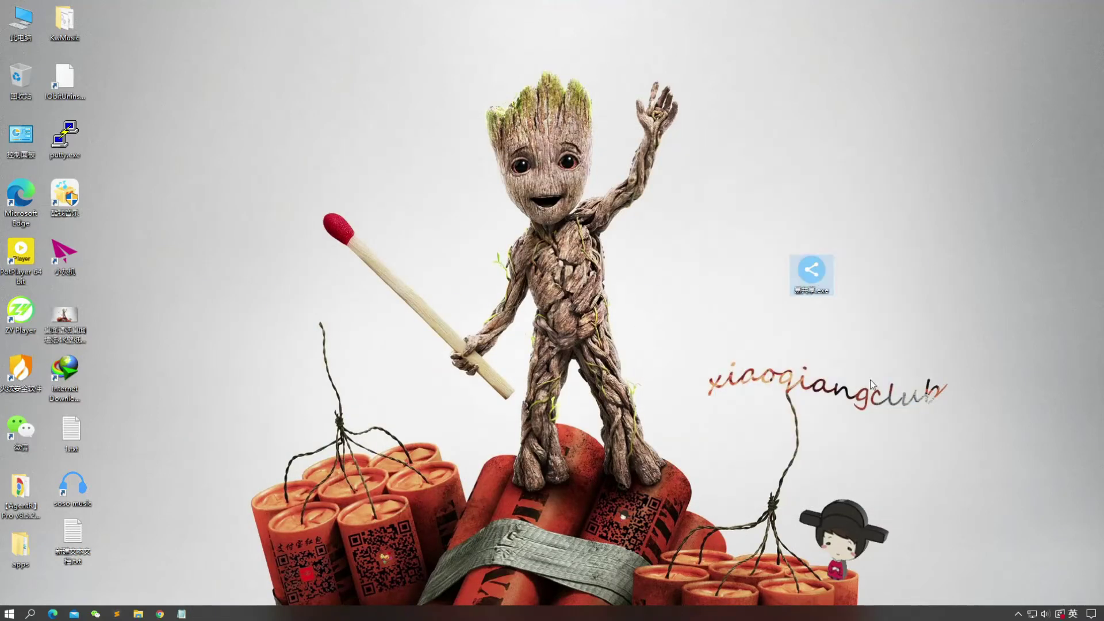
{"action": "double_click", "coordinate": [803, 271]}
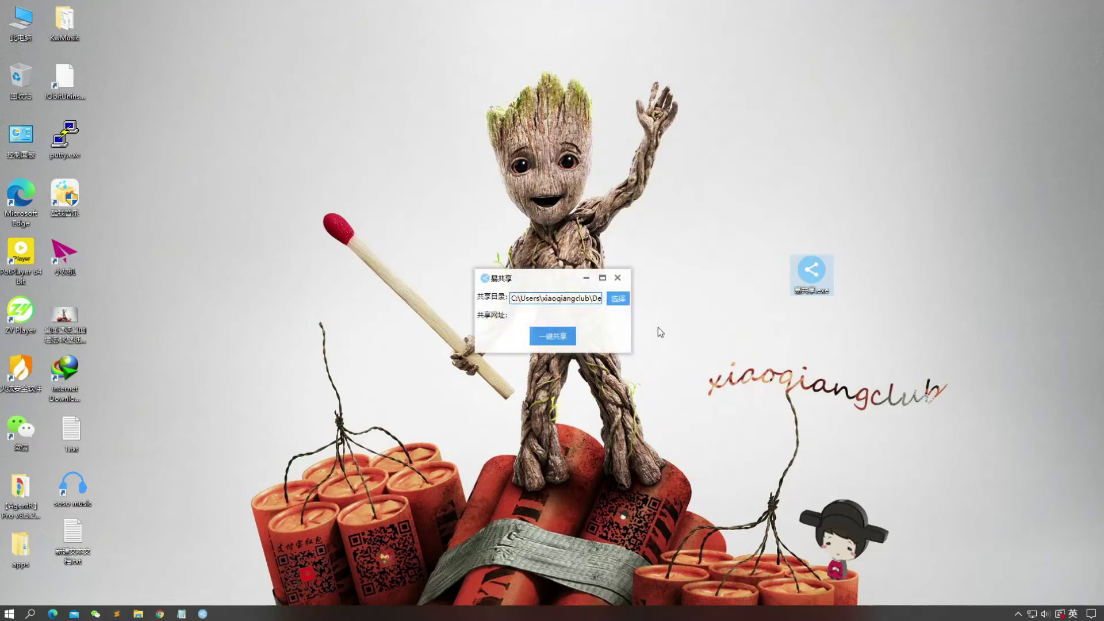
Step: Create a new desktop folder named test
{"action": "left_click", "coordinate": [543, 280]}
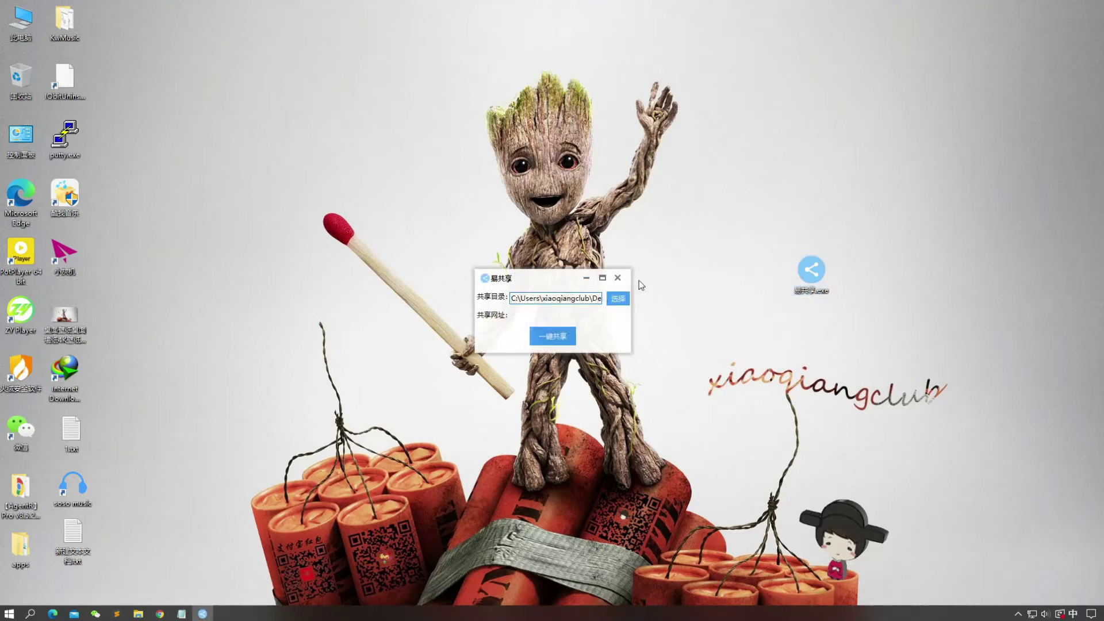
{"action": "right_click", "coordinate": [192, 195]}
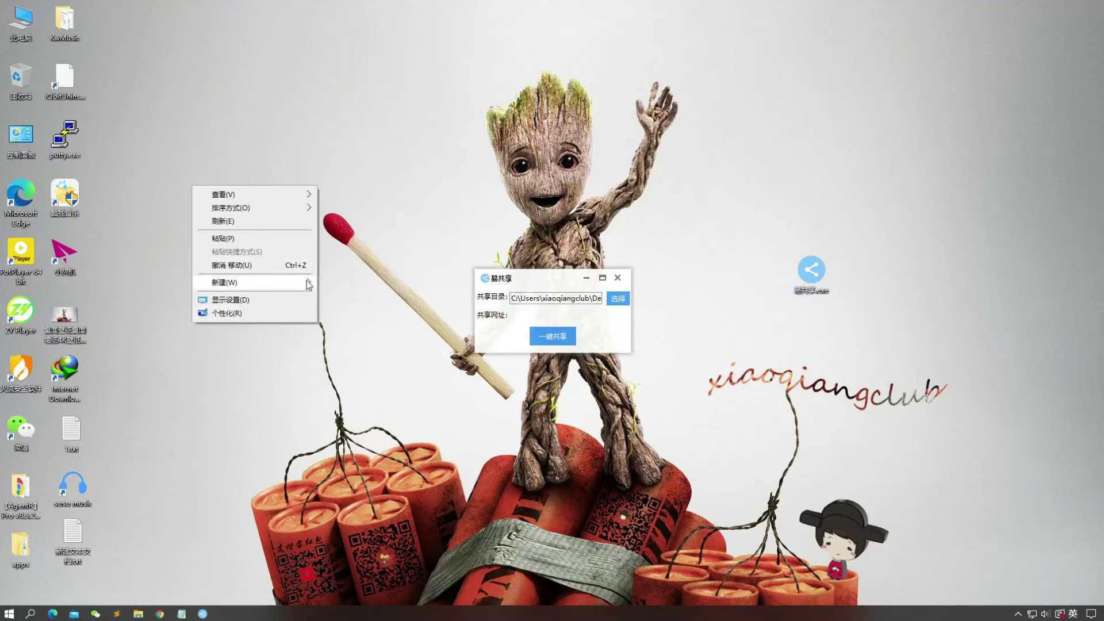
{"action": "mouse_move", "coordinate": [306, 281]}
{"action": "left_click", "coordinate": [345, 283]}
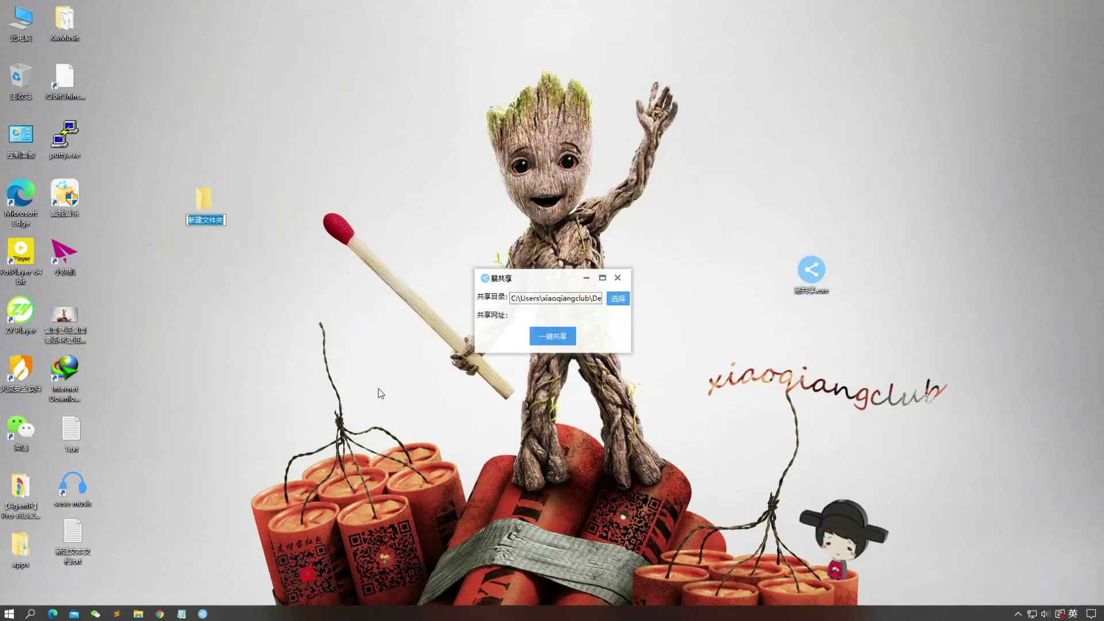
{"action": "type", "text": "test"}
{"action": "key", "text": "Return"}
Step: Put the 1.txt icon back in place and open the test folder
{"action": "left_click_drag", "start_coordinate": [84, 434], "coordinate": [105, 399]}
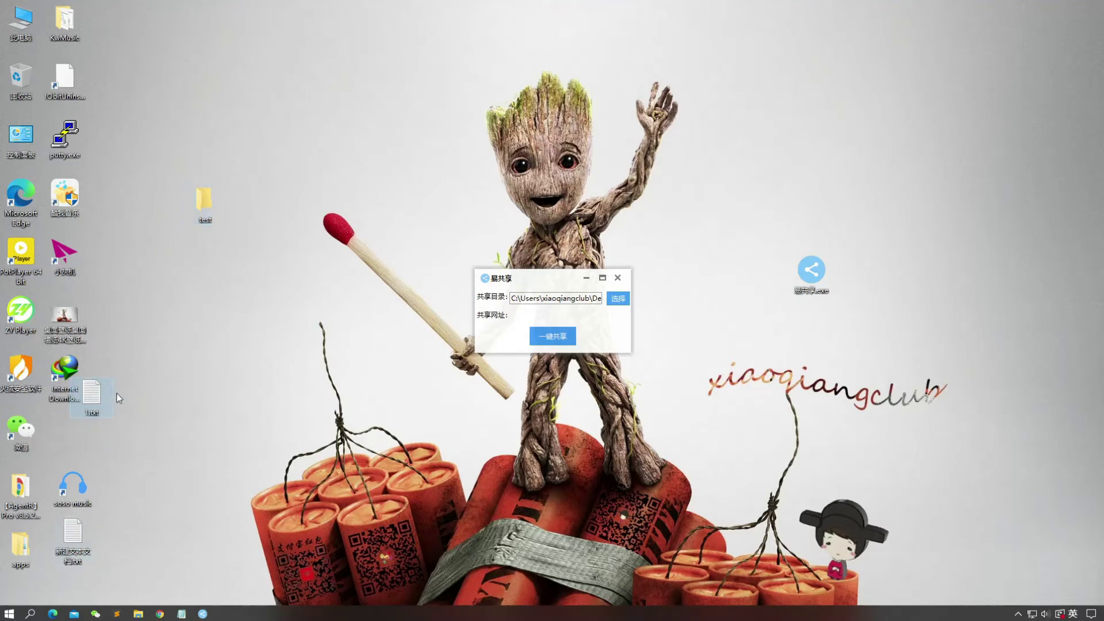
{"action": "left_click_drag", "start_coordinate": [89, 443], "coordinate": [77, 443]}
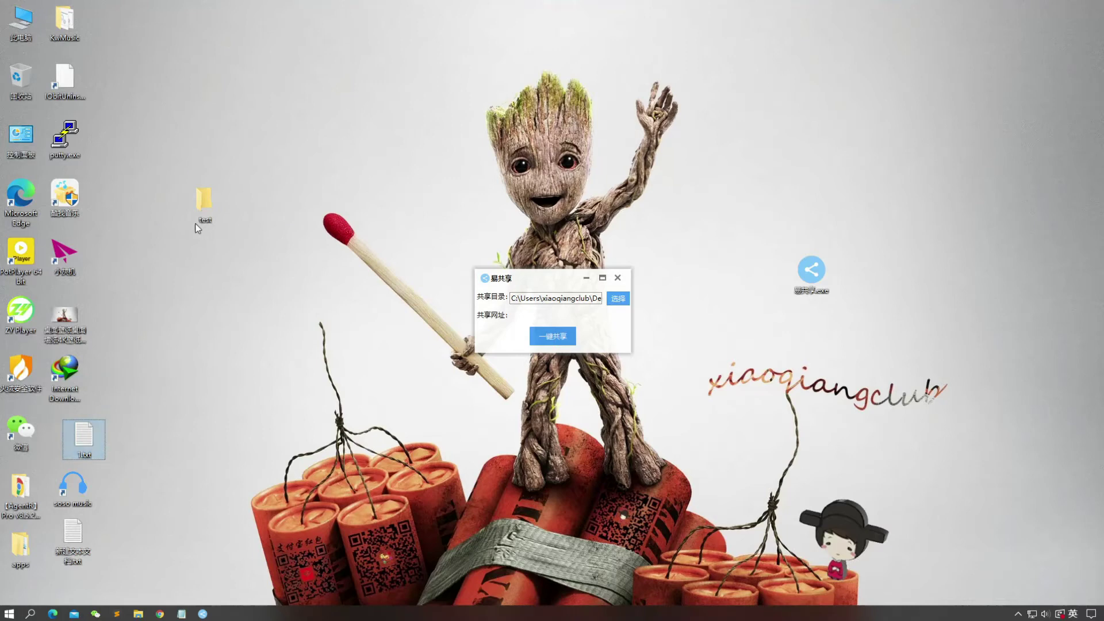
{"action": "double_click", "coordinate": [204, 201]}
Step: Create 新建文本文档.txt in test and paste copies until four blank text files exist
{"action": "right_click", "coordinate": [430, 301]}
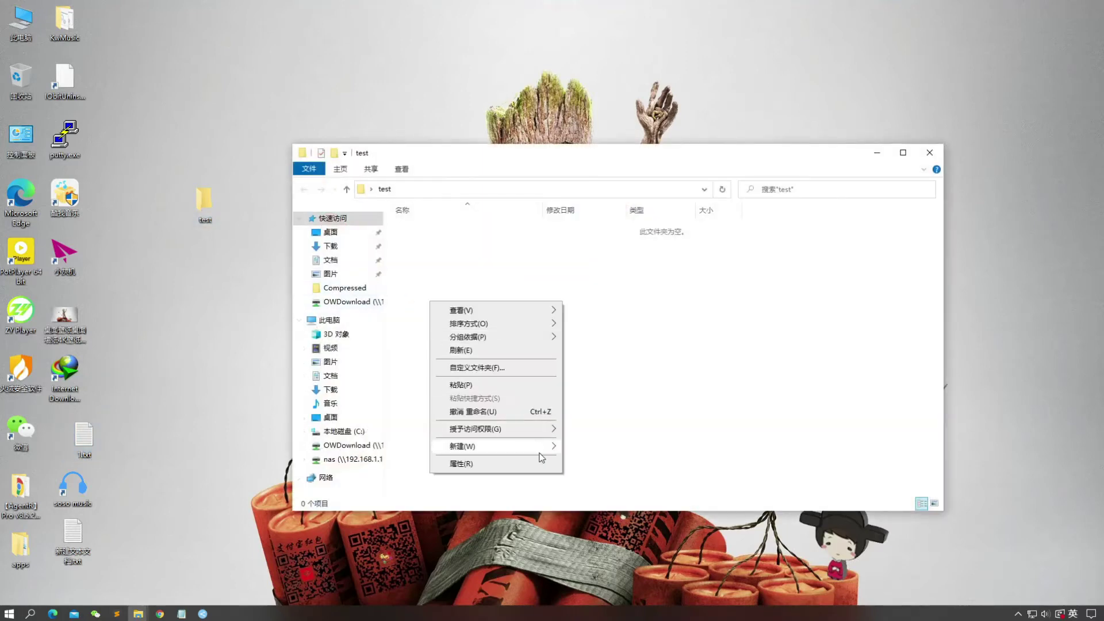
{"action": "mouse_move", "coordinate": [539, 447]}
{"action": "left_click", "coordinate": [623, 509]}
{"action": "left_click_drag", "start_coordinate": [510, 316], "coordinate": [434, 172]}
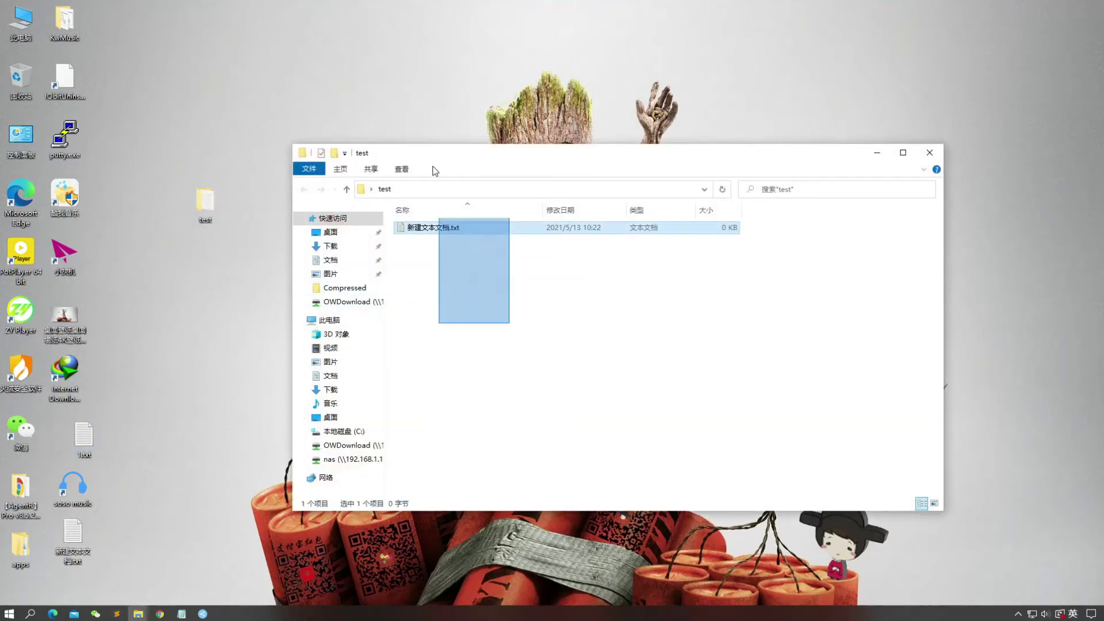
{"action": "key", "text": "ctrl+c"}
{"action": "key", "text": "ctrl+v"}
{"action": "key", "text": "ctrl+v"}
{"action": "key", "text": "ctrl+v"}
{"action": "left_click", "coordinate": [453, 293]}
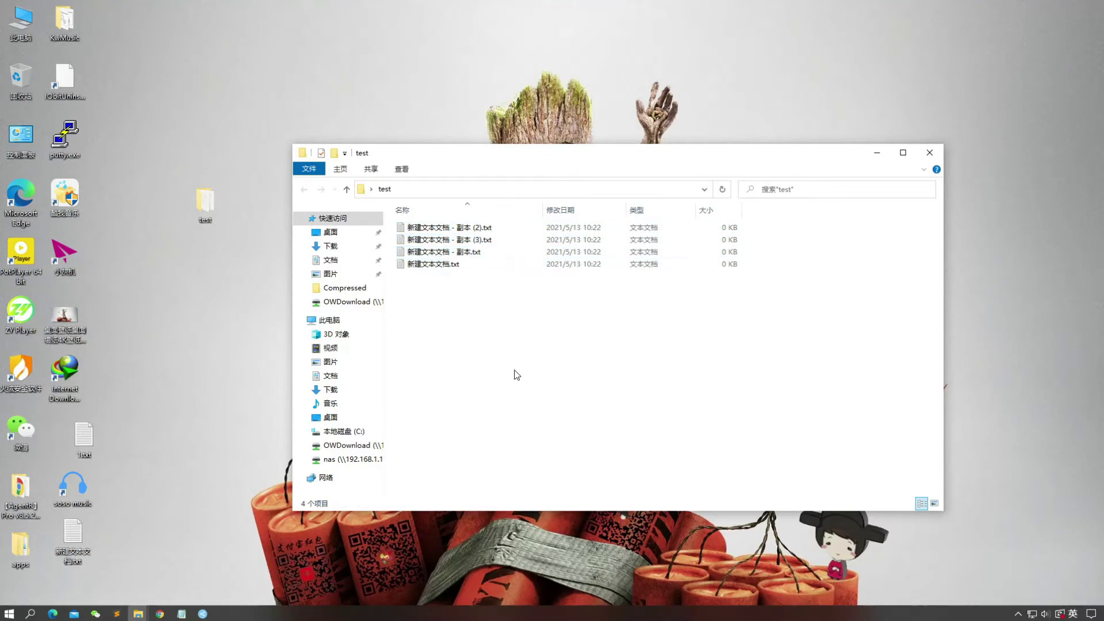
{"action": "key", "text": "ctrl+a"}
{"action": "left_click_drag", "start_coordinate": [855, 171], "coordinate": [777, 167]}
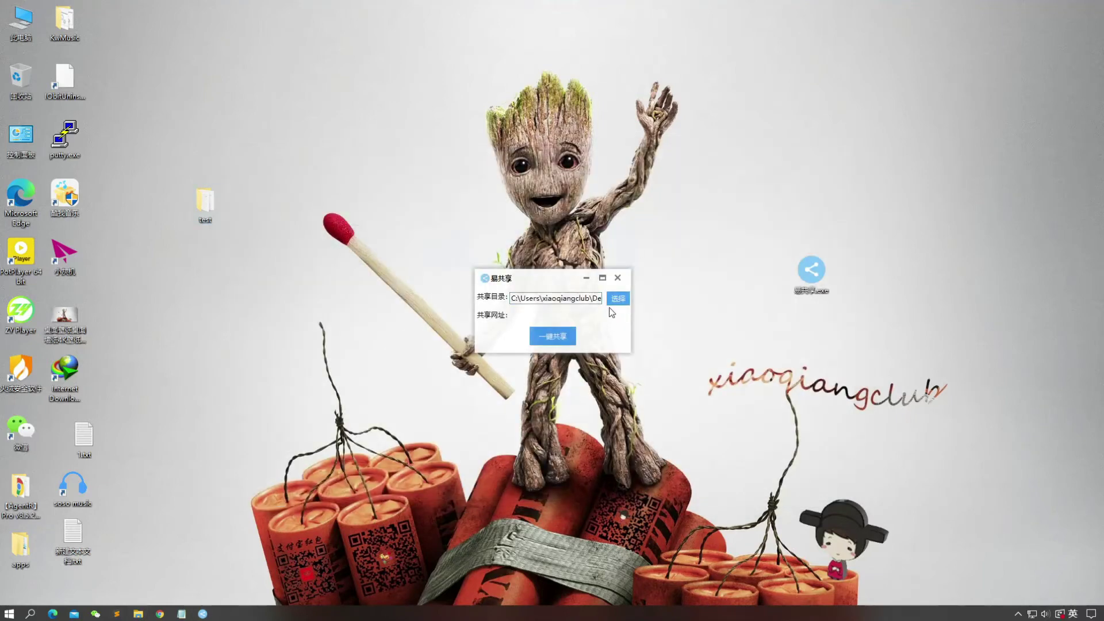
{"action": "left_click", "coordinate": [617, 298]}
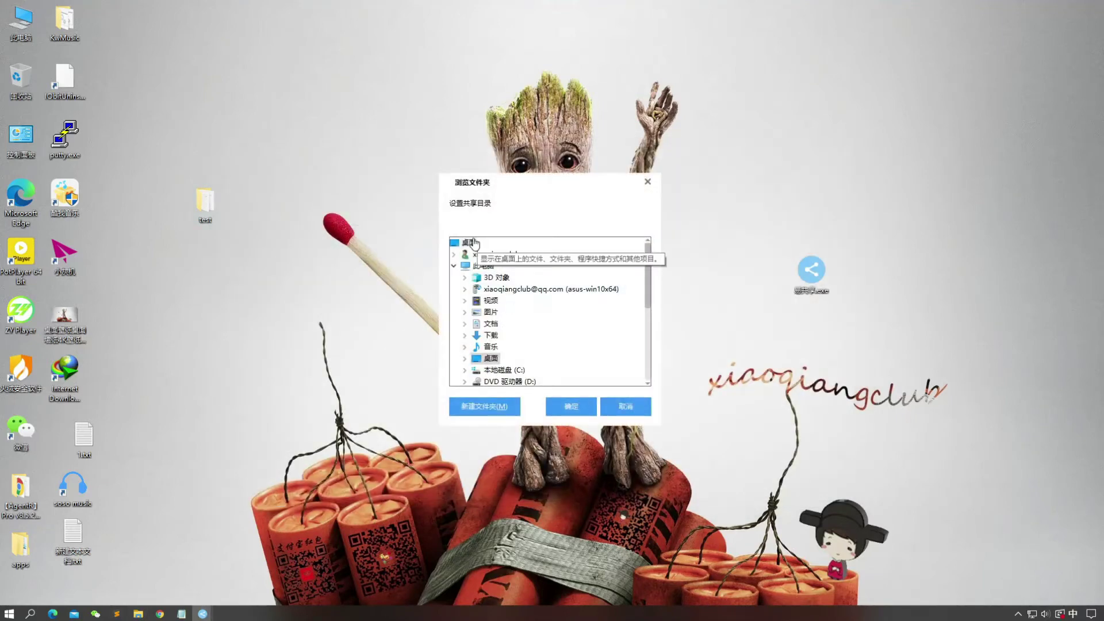
Step: Choose the desktop test folder under 桌面 and start 一键共享 at 192.168.1.104
{"action": "scroll", "coordinate": [531, 311], "scroll_direction": "down", "scroll_amount": 3}
{"action": "scroll", "coordinate": [544, 350], "scroll_direction": "up", "scroll_amount": 2}
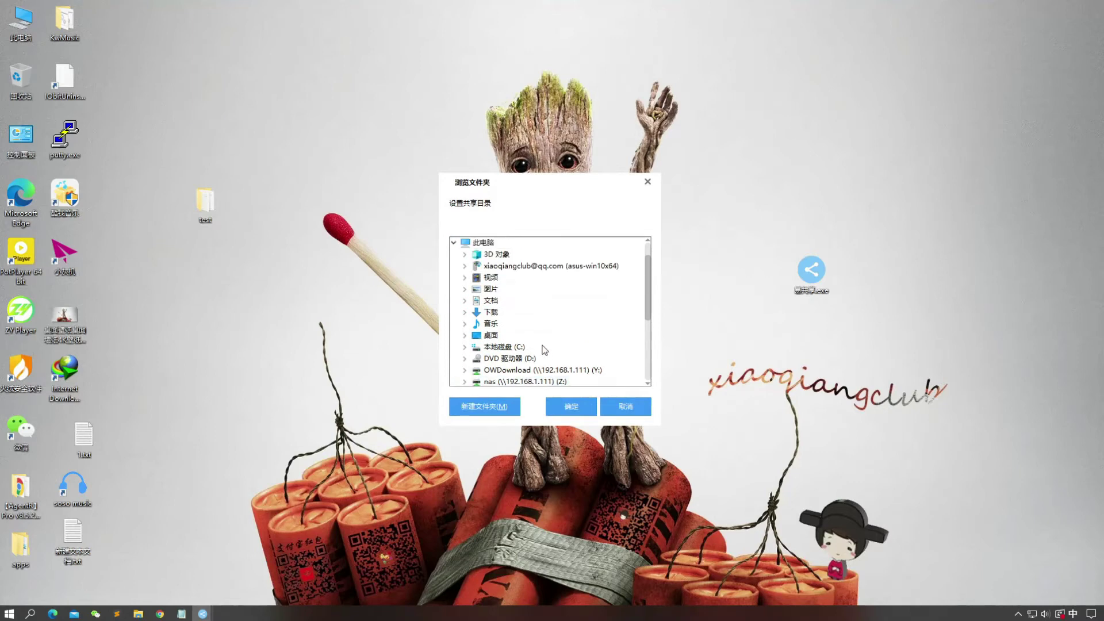
{"action": "scroll", "coordinate": [530, 304], "scroll_direction": "down", "scroll_amount": 1}
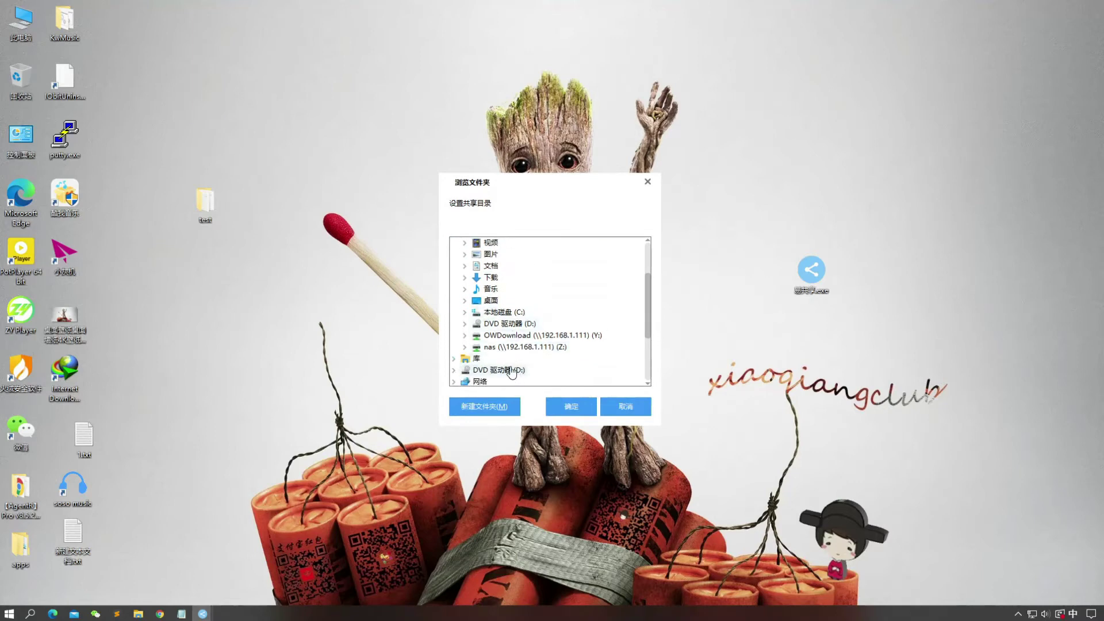
{"action": "scroll", "coordinate": [512, 374], "scroll_direction": "up", "scroll_amount": 1}
{"action": "left_click", "coordinate": [493, 323]}
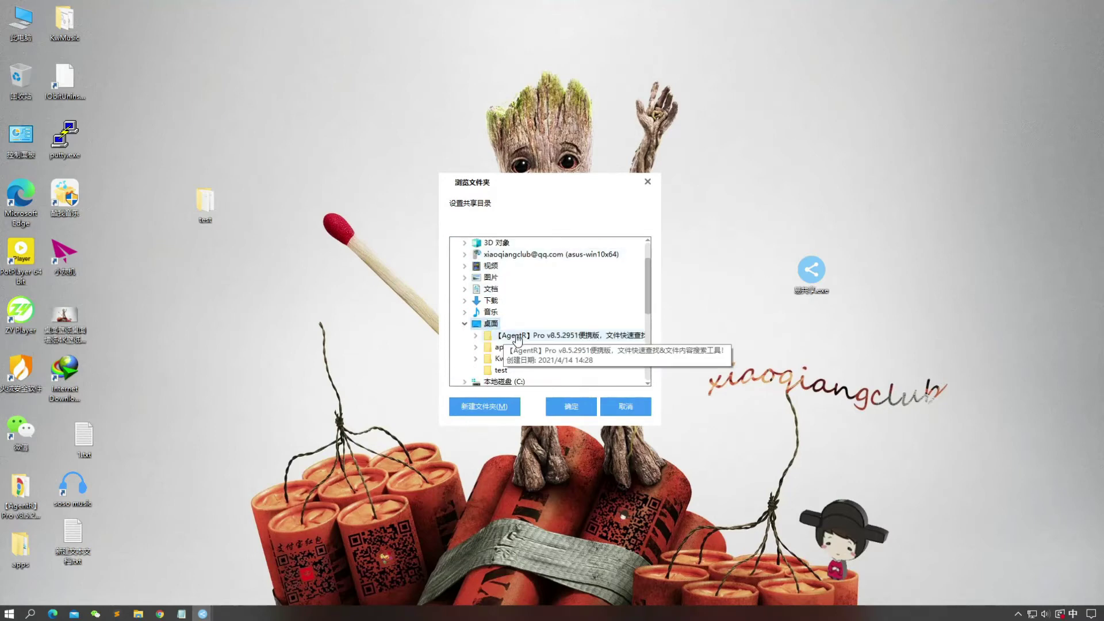
{"action": "scroll", "coordinate": [517, 339], "scroll_direction": "down", "scroll_amount": 1}
{"action": "left_click", "coordinate": [500, 346]}
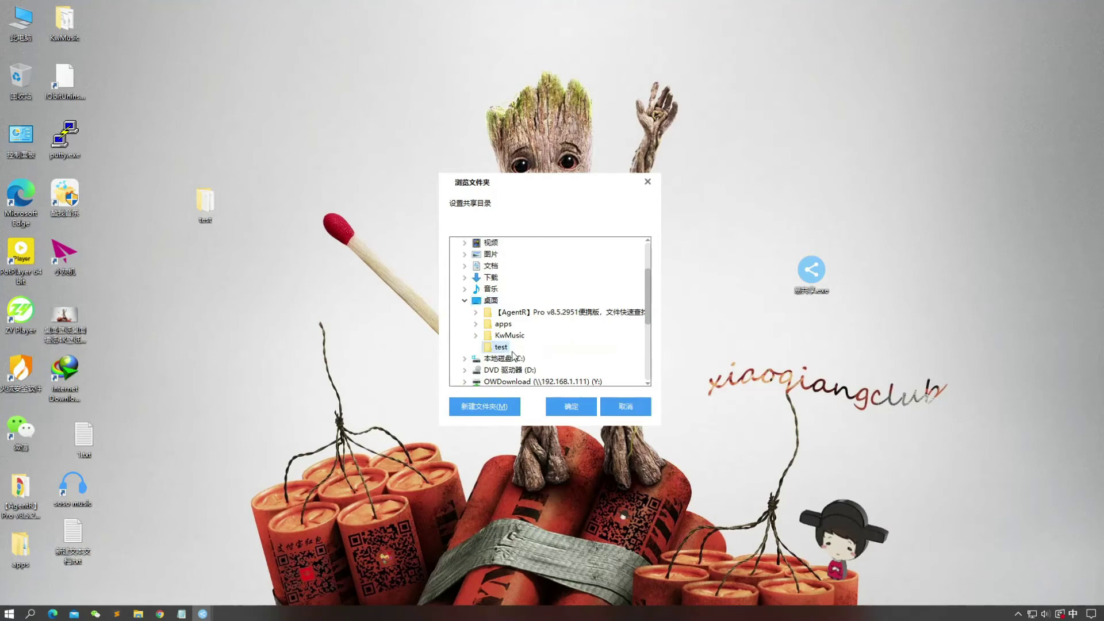
{"action": "left_click", "coordinate": [569, 407]}
{"action": "left_click", "coordinate": [563, 336]}
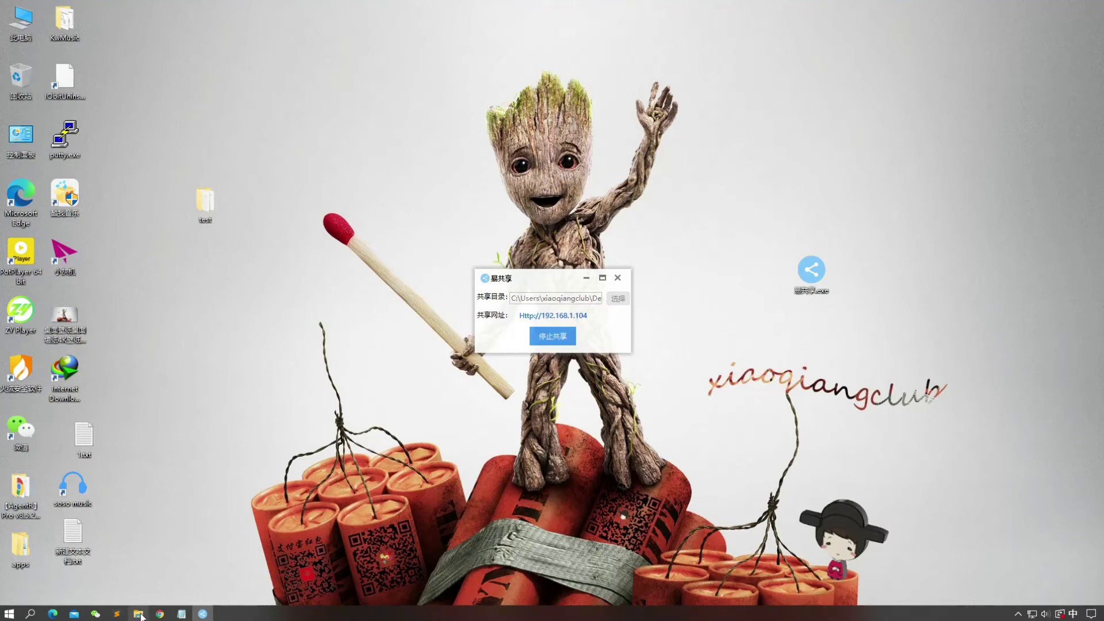
Step: Open the share address 192.168.1.104 in Chrome to list the shared text files
{"action": "left_click", "coordinate": [159, 614]}
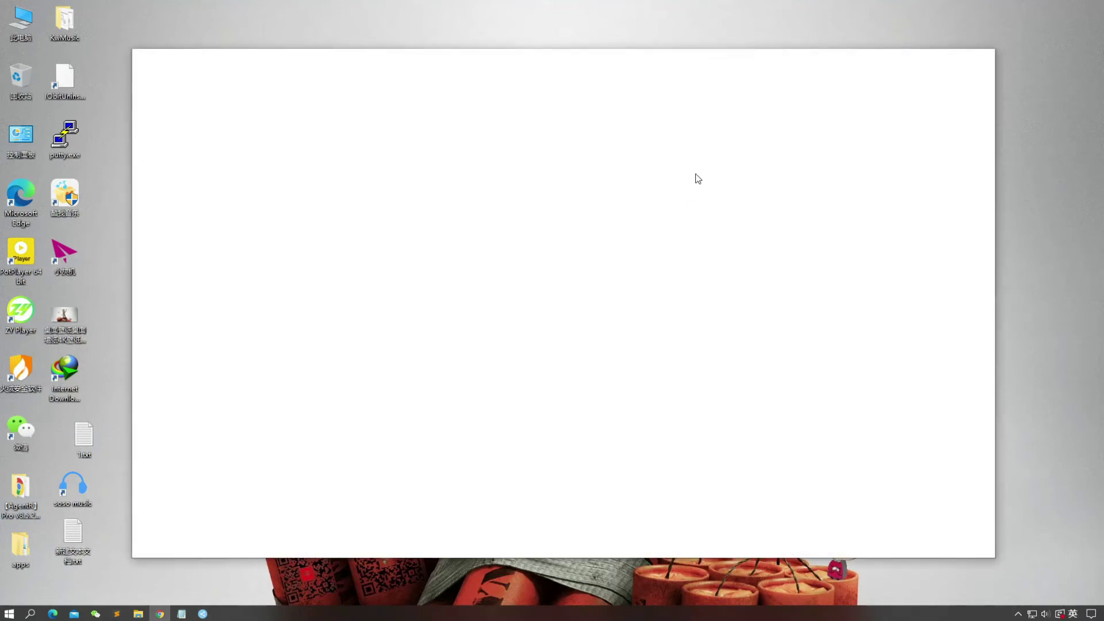
{"action": "left_click", "coordinate": [980, 58]}
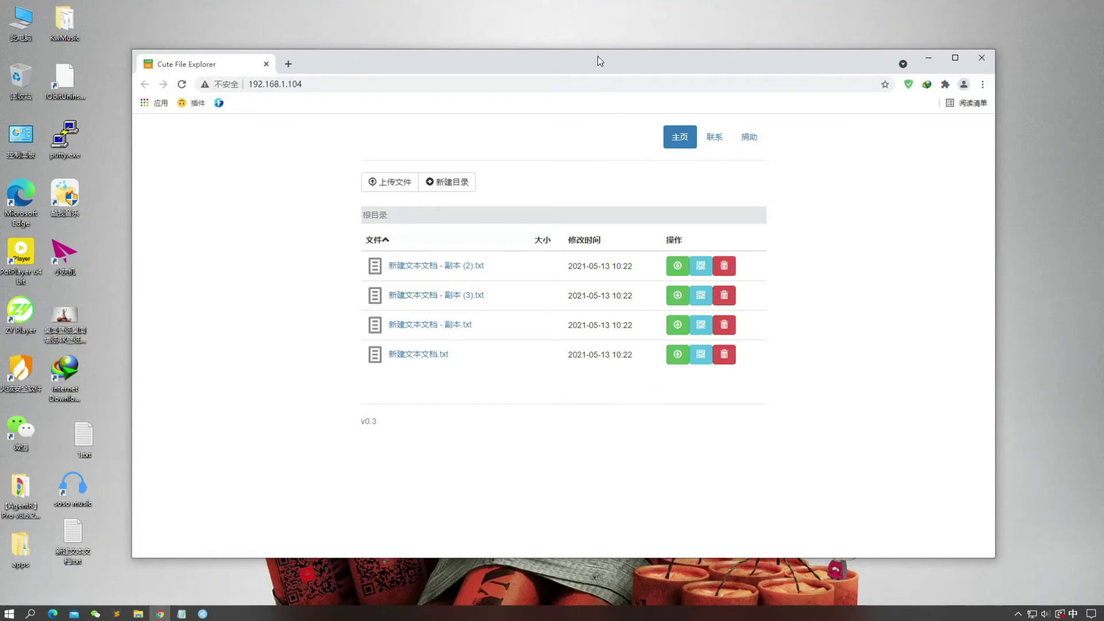
{"action": "left_click_drag", "start_coordinate": [598, 66], "coordinate": [568, 67]}
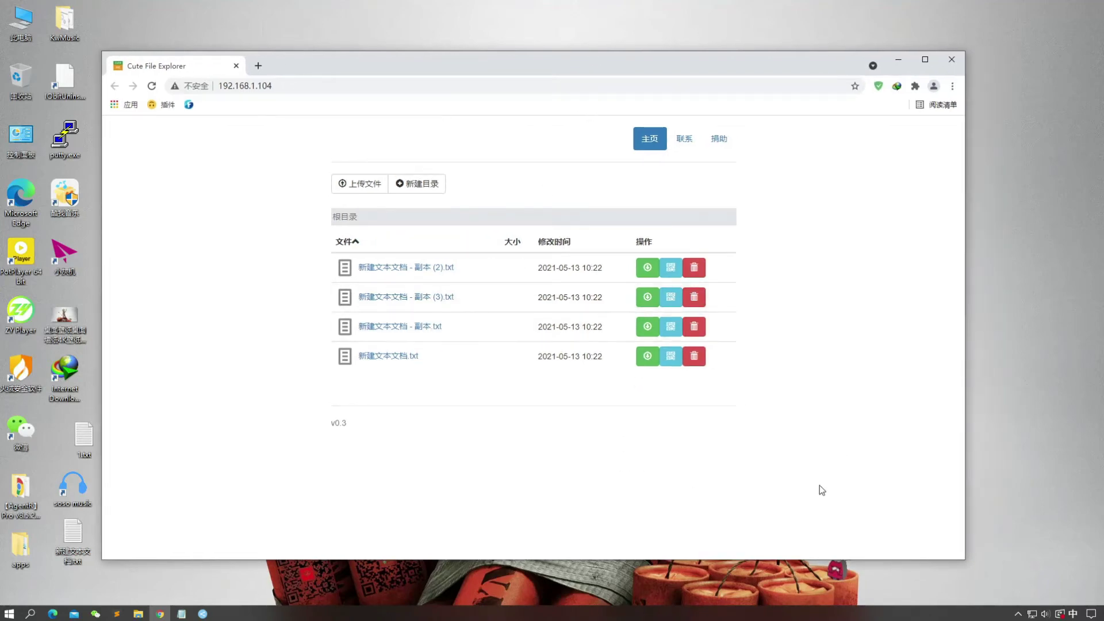
Step: Show the first file's download QR code, then close the popup
{"action": "left_click_drag", "start_coordinate": [820, 488], "coordinate": [313, 132]}
{"action": "left_click", "coordinate": [625, 461]}
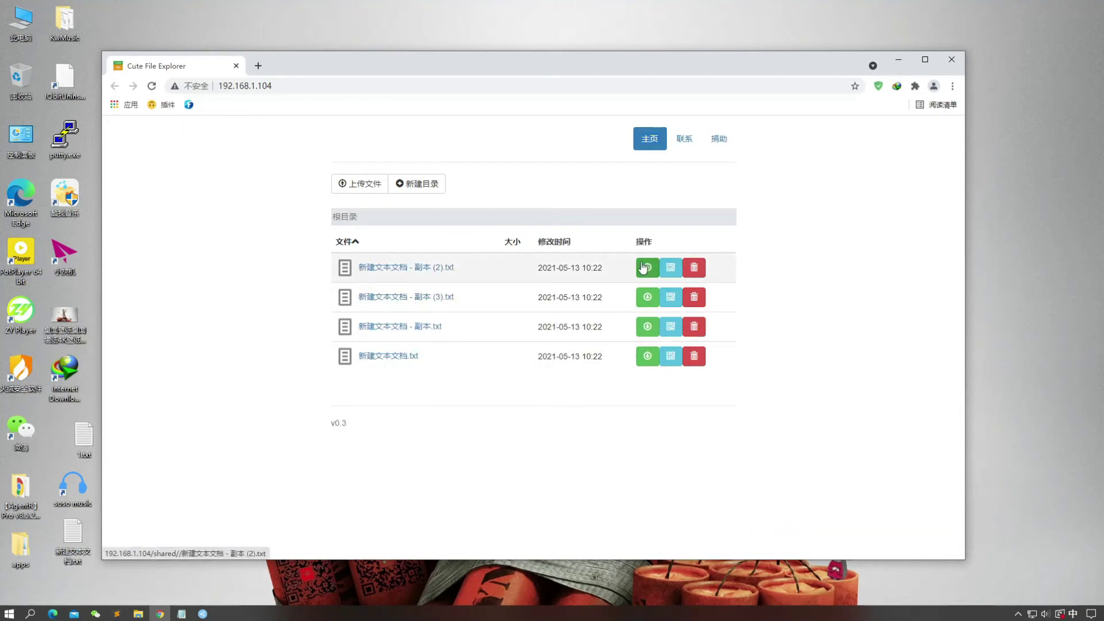
{"action": "left_click", "coordinate": [673, 278]}
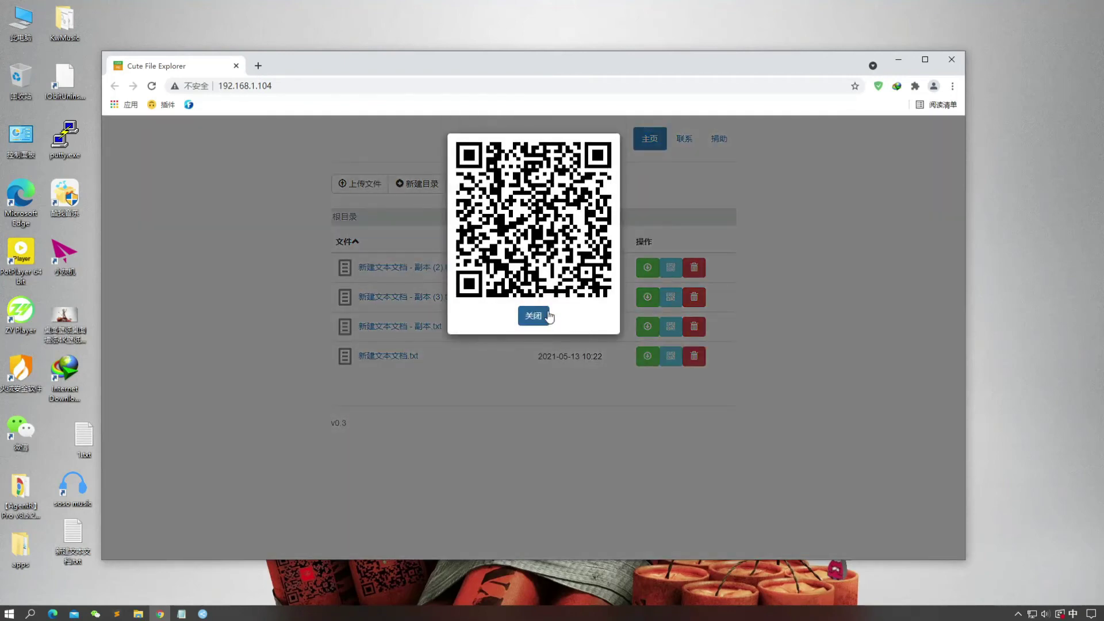
{"action": "left_click", "coordinate": [534, 316]}
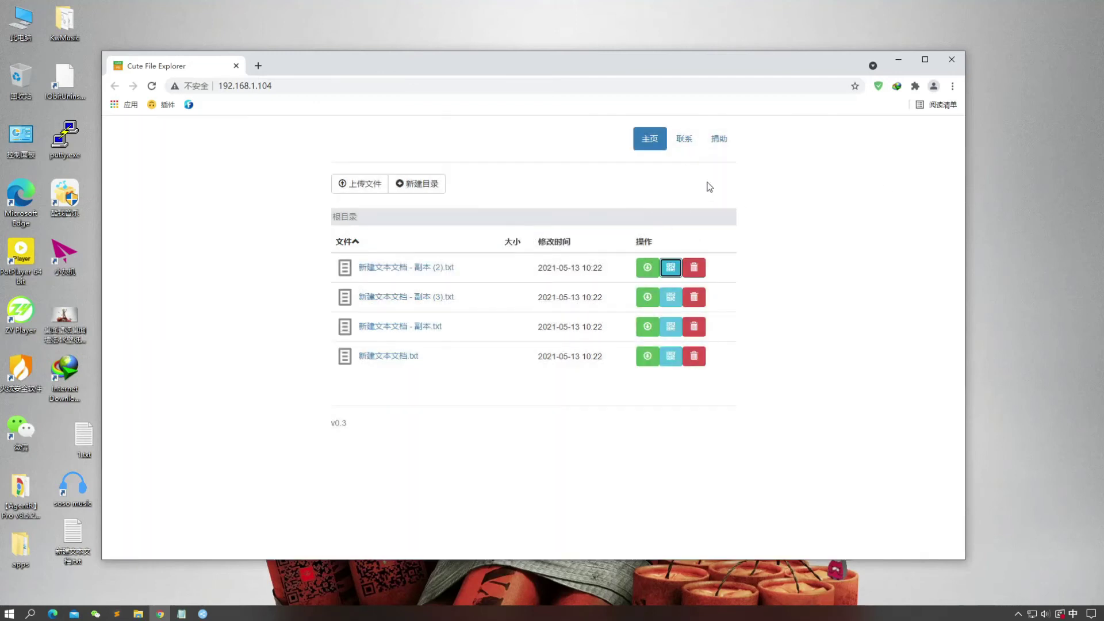
{"action": "left_click", "coordinate": [463, 467]}
{"action": "left_click_drag", "start_coordinate": [644, 71], "coordinate": [674, 62]}
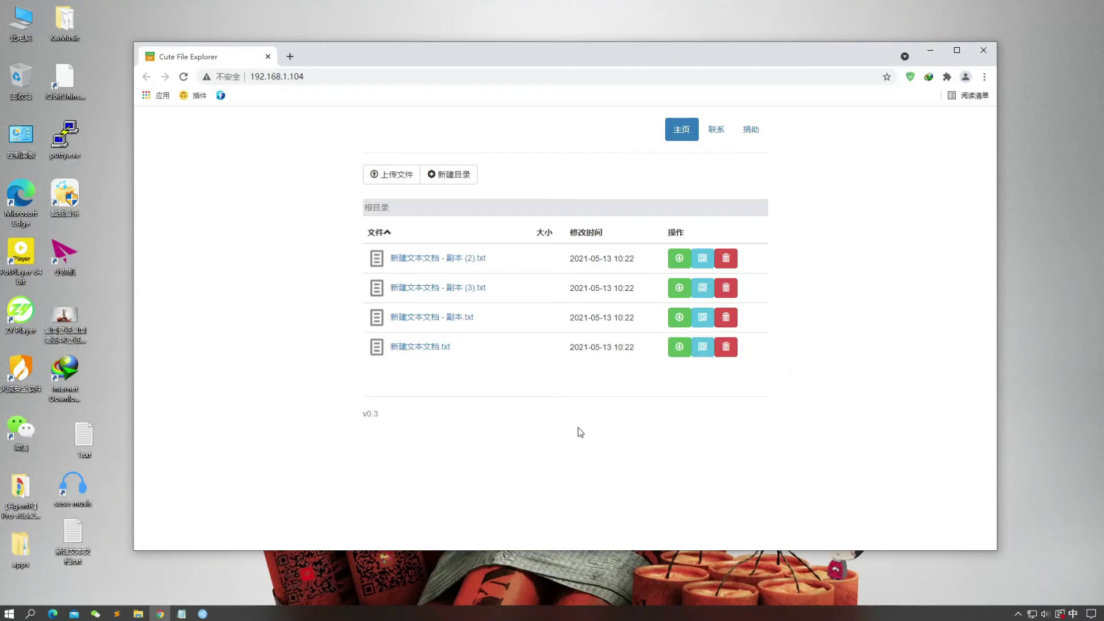
{"action": "left_click_drag", "start_coordinate": [879, 468], "coordinate": [412, 162]}
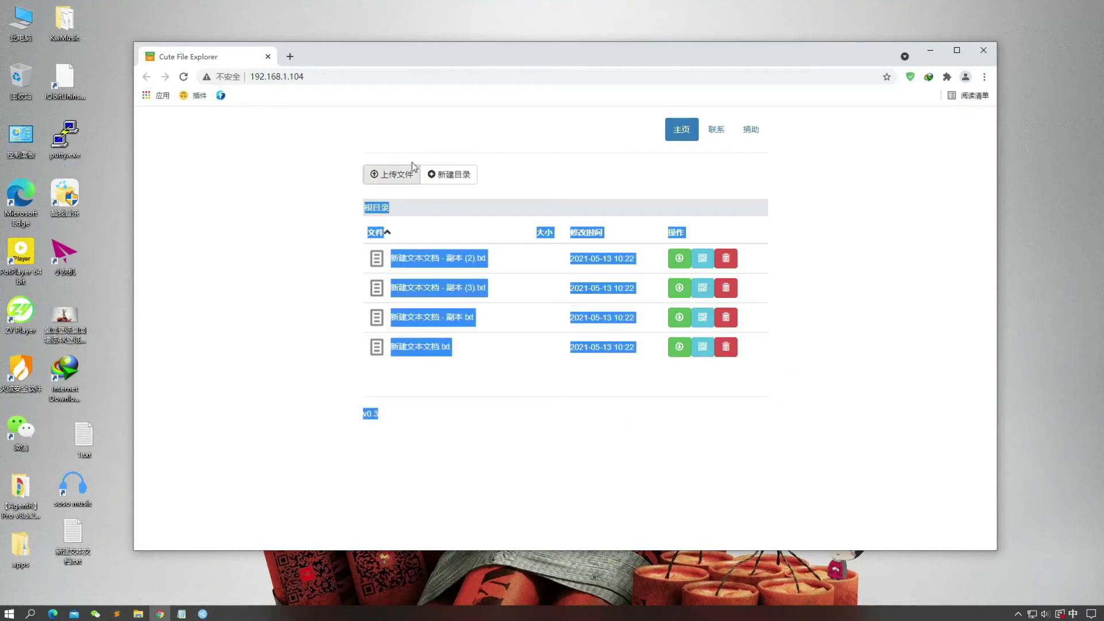
{"action": "left_click", "coordinate": [502, 440]}
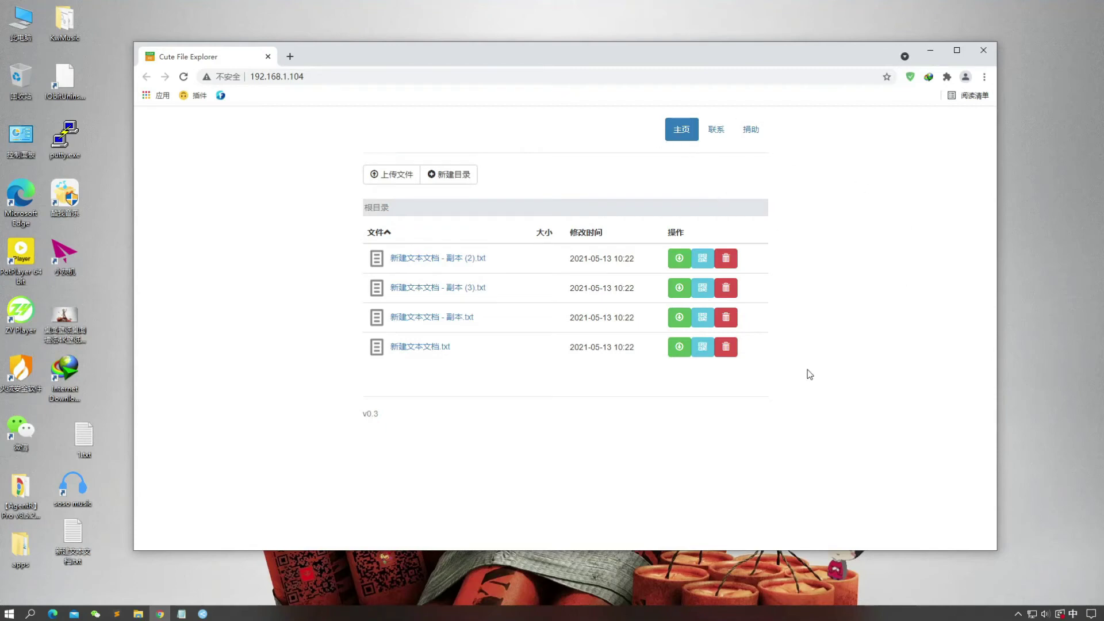
{"action": "key", "text": "ctrl+a"}
{"action": "left_click", "coordinate": [734, 439]}
Step: Minimize Chrome to reveal the 易共享 window and move it up and left
{"action": "left_click", "coordinate": [936, 55]}
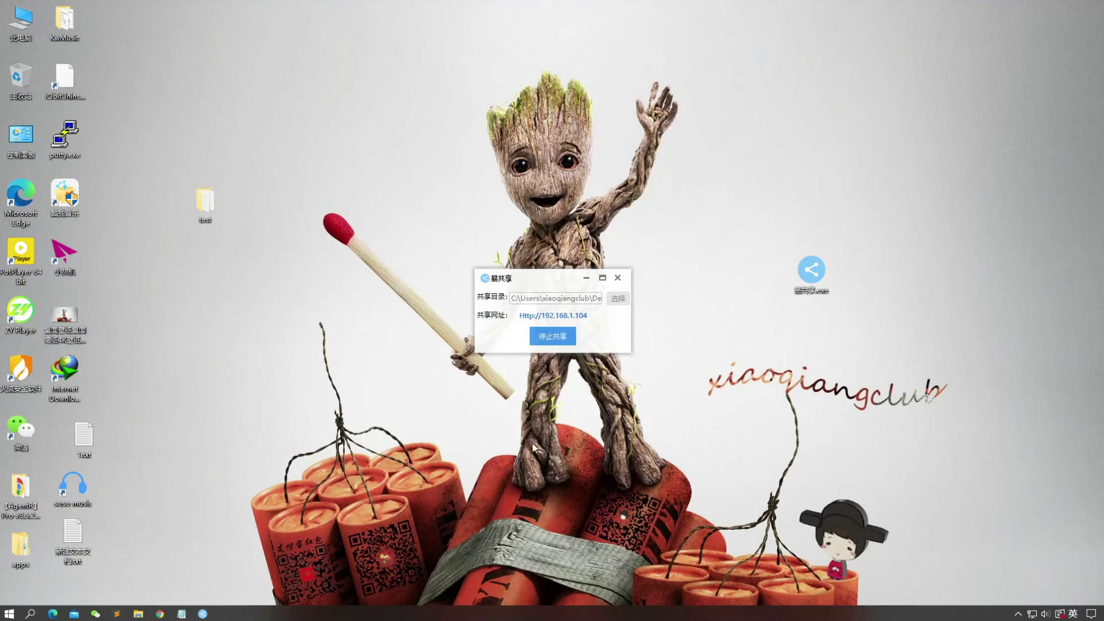
{"action": "left_click_drag", "start_coordinate": [762, 460], "coordinate": [389, 107]}
{"action": "left_click_drag", "start_coordinate": [325, 130], "coordinate": [131, 117]}
{"action": "left_click", "coordinate": [539, 277]}
{"action": "left_click_drag", "start_coordinate": [539, 278], "coordinate": [493, 193]}
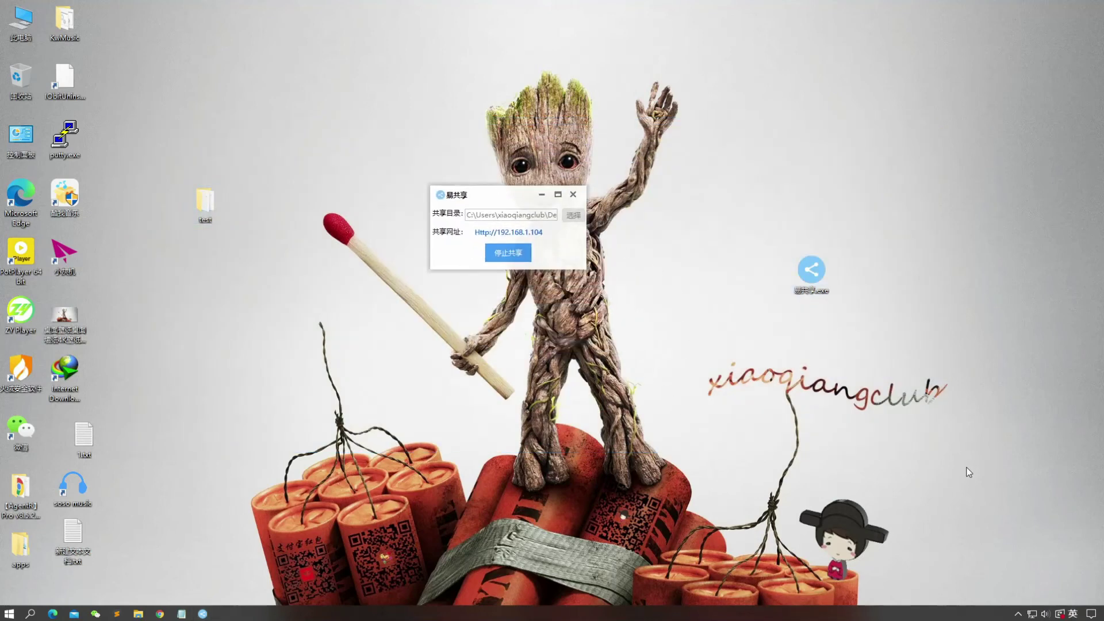
Step: Reposition the 易共享 share window on the desktop, clearing stray icon selections
{"action": "left_click_drag", "start_coordinate": [970, 473], "coordinate": [998, 471]}
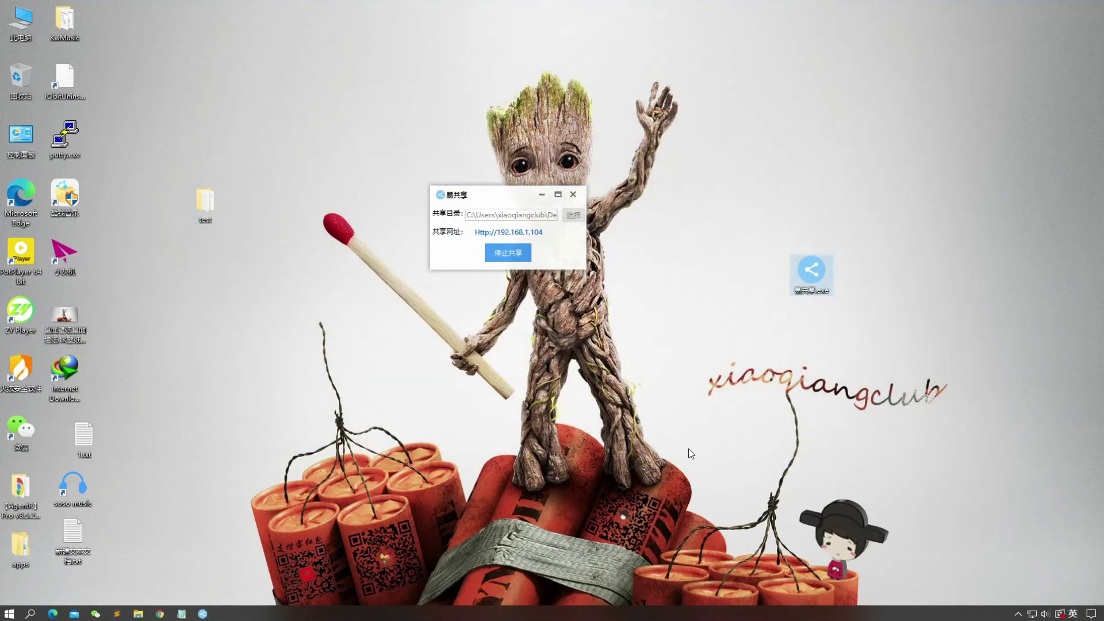
{"action": "left_click", "coordinate": [680, 446]}
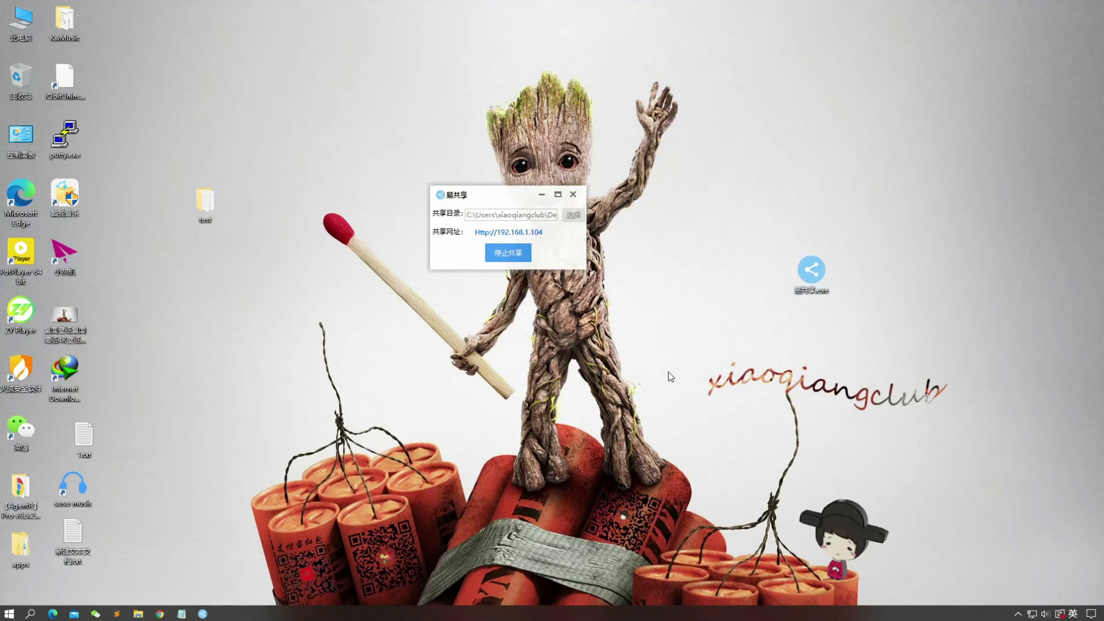
{"action": "left_click_drag", "start_coordinate": [372, 69], "coordinate": [958, 463]}
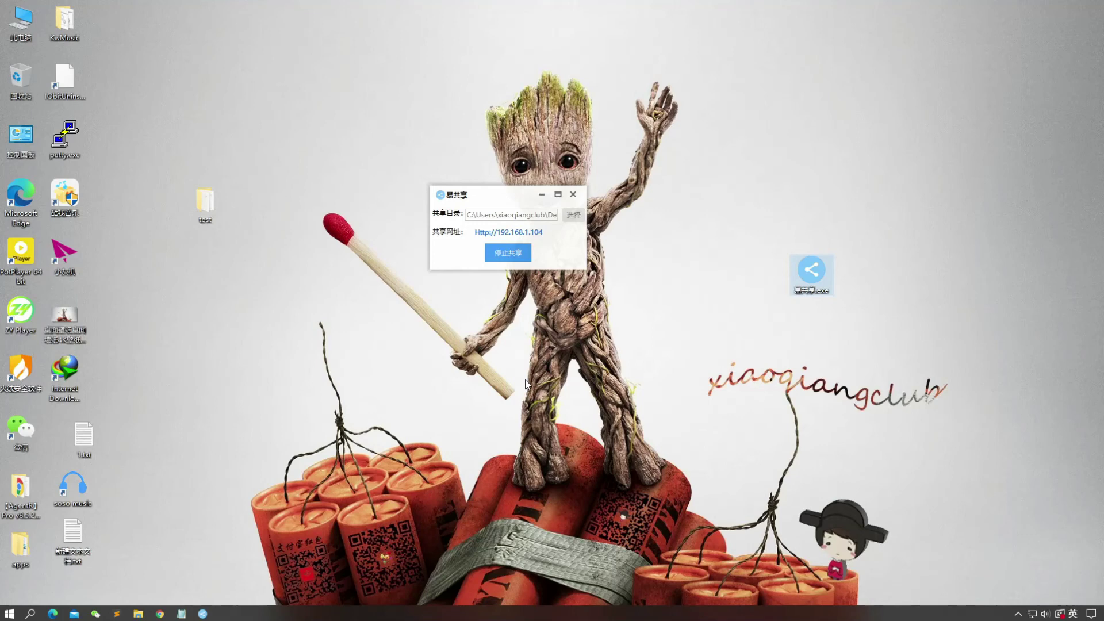
{"action": "left_click", "coordinate": [564, 384]}
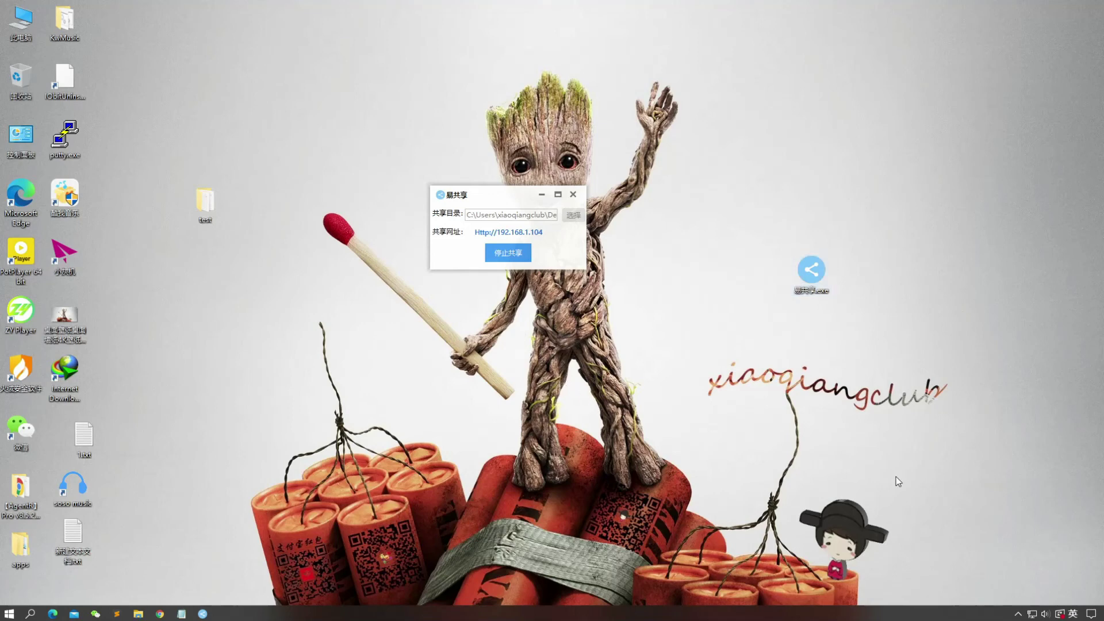
{"action": "left_click_drag", "start_coordinate": [894, 481], "coordinate": [311, 87]}
{"action": "left_click_drag", "start_coordinate": [458, 199], "coordinate": [418, 260]}
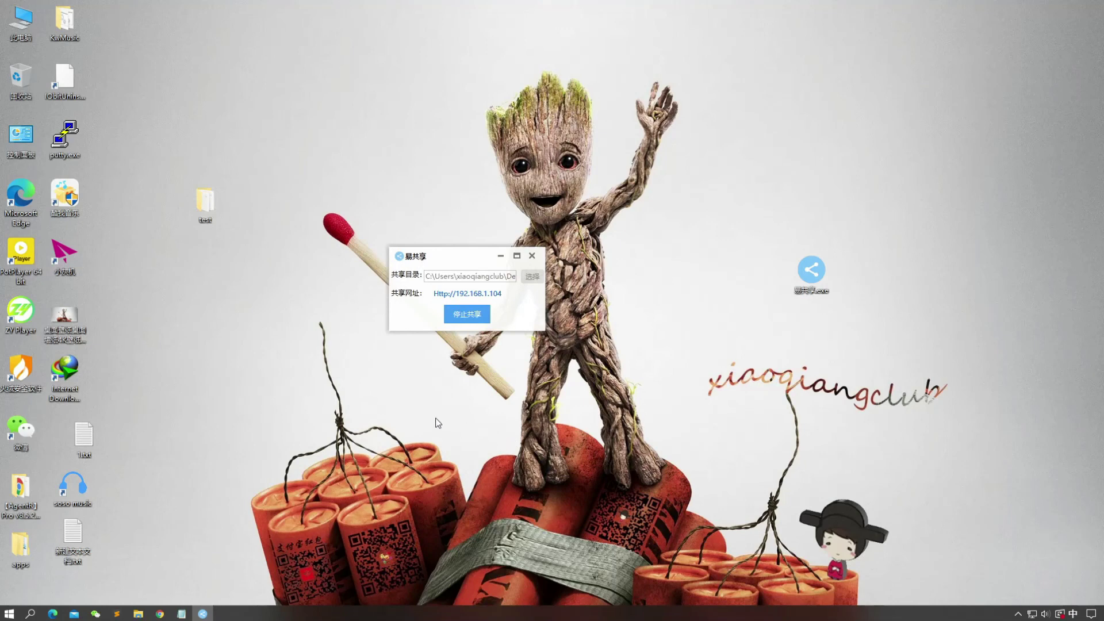
{"action": "left_click_drag", "start_coordinate": [458, 256], "coordinate": [515, 225]}
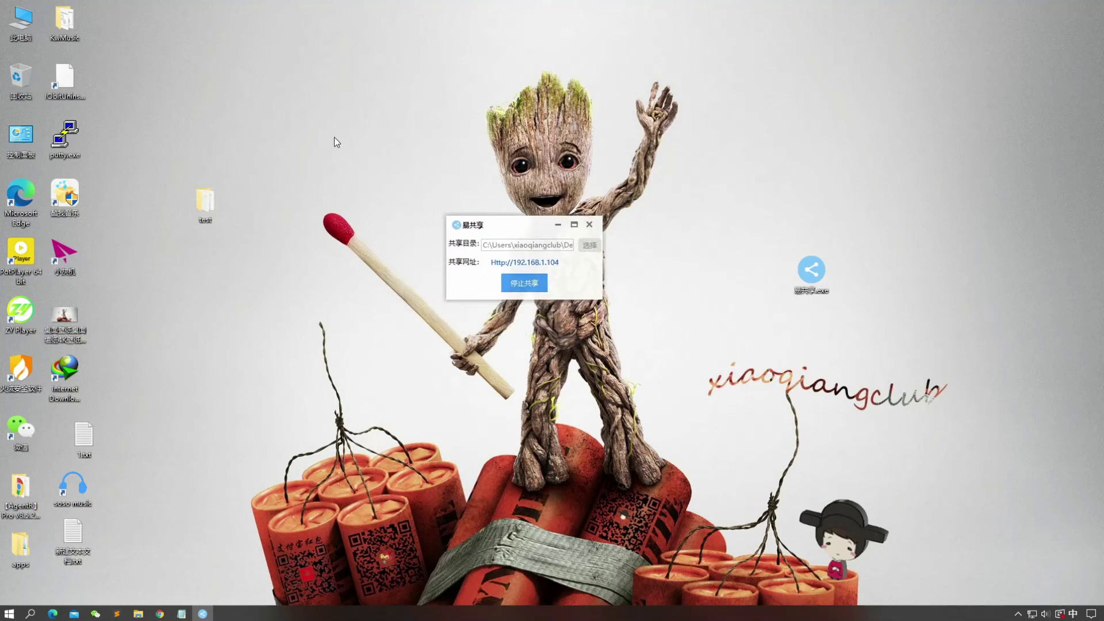
Step: Drag-select the test folder and 易共享.exe desktop icons, then clear the selection
{"action": "left_click_drag", "start_coordinate": [319, 62], "coordinate": [834, 452]}
{"action": "left_click_drag", "start_coordinate": [1080, 540], "coordinate": [96, 47]}
{"action": "left_click_drag", "start_coordinate": [176, 60], "coordinate": [953, 481]}
{"action": "left_click", "coordinate": [978, 537]}
{"action": "left_click_drag", "start_coordinate": [178, 104], "coordinate": [956, 475]}
{"action": "left_click", "coordinate": [356, 491]}
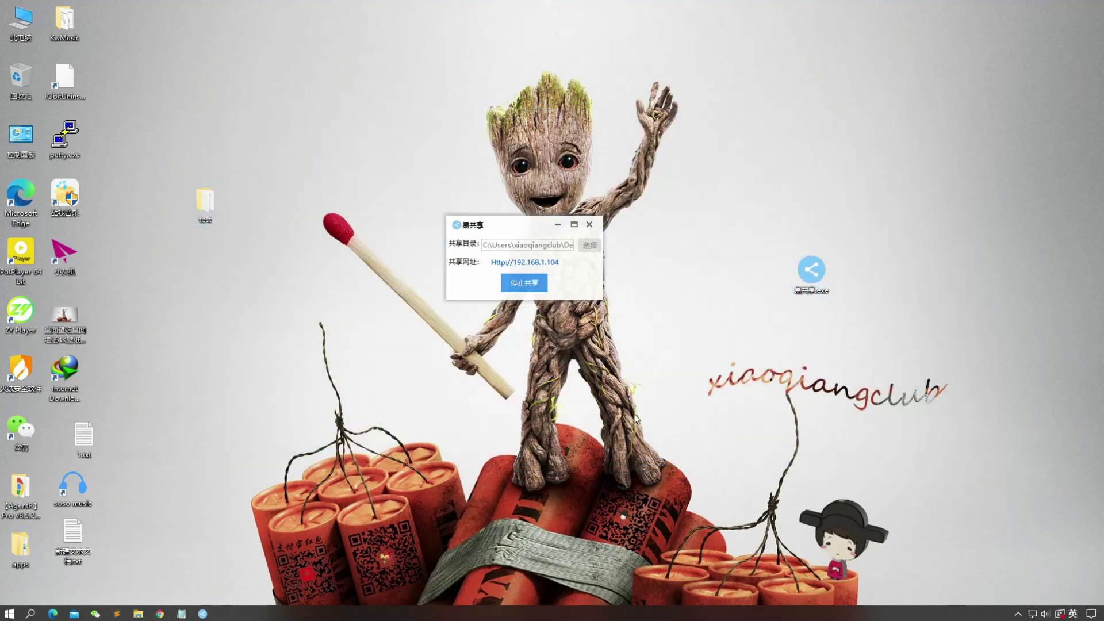